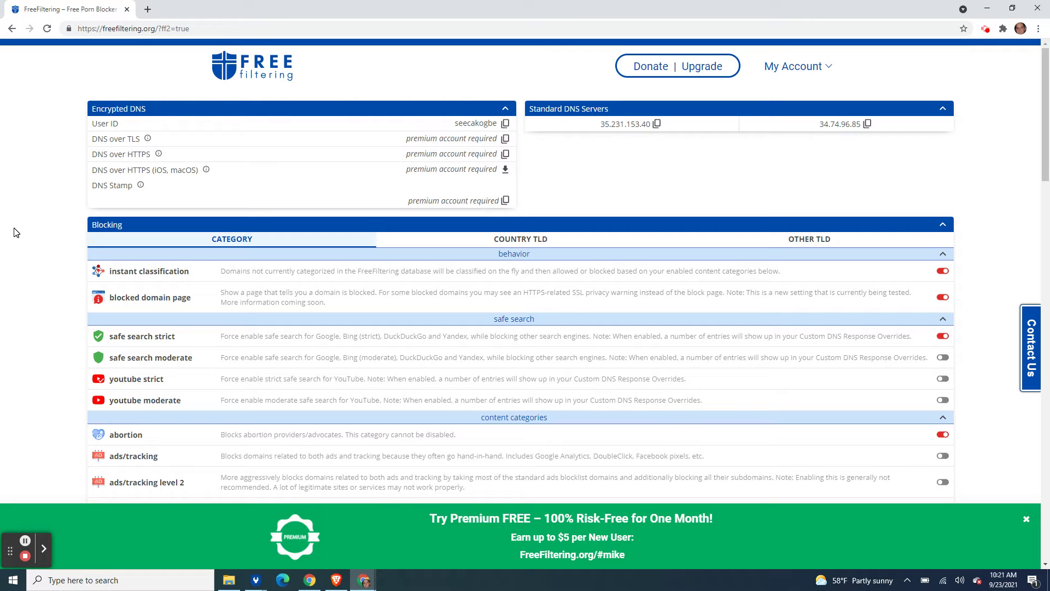
Search Windows for "wifi", go to the adapter options and open the properties of the Wi-Fi connection.
{"action": "left_click", "coordinate": [121, 579]}
{"action": "type", "text": "wifi"}
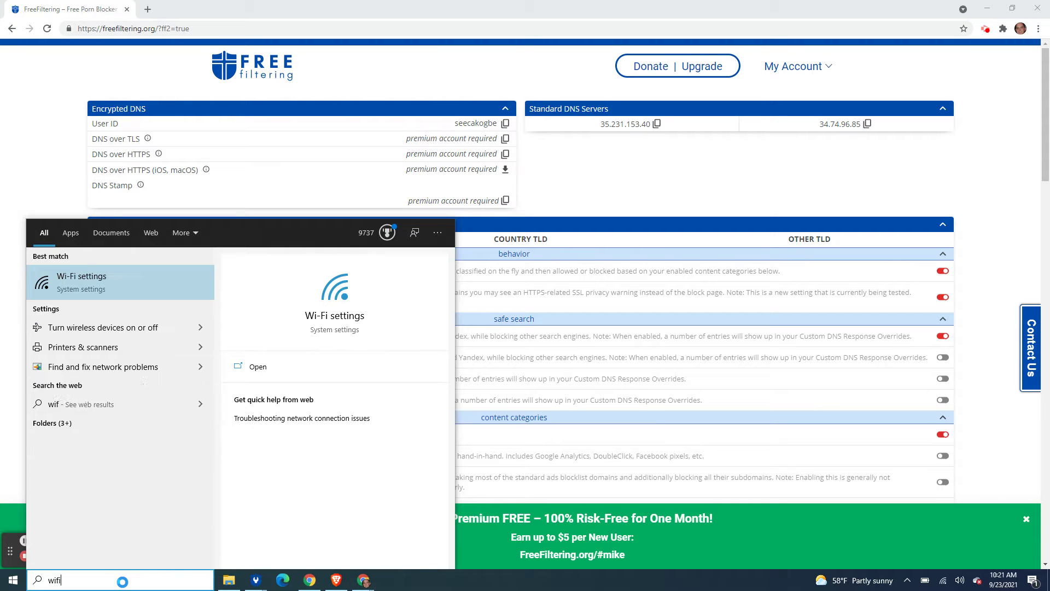
{"action": "left_click", "coordinate": [130, 277]}
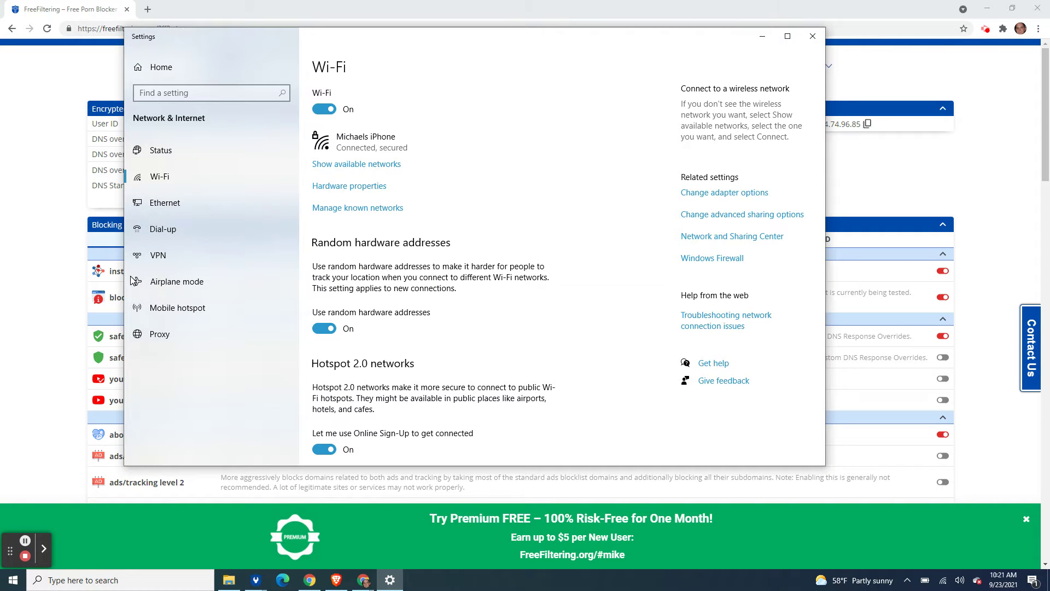
{"action": "left_click", "coordinate": [716, 198]}
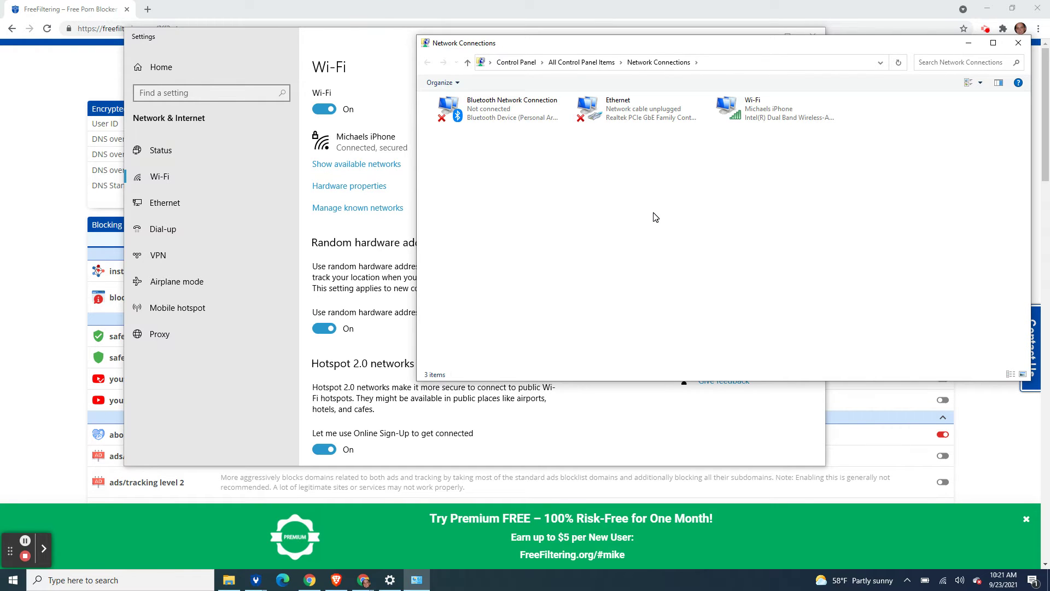
{"action": "right_click", "coordinate": [769, 115]}
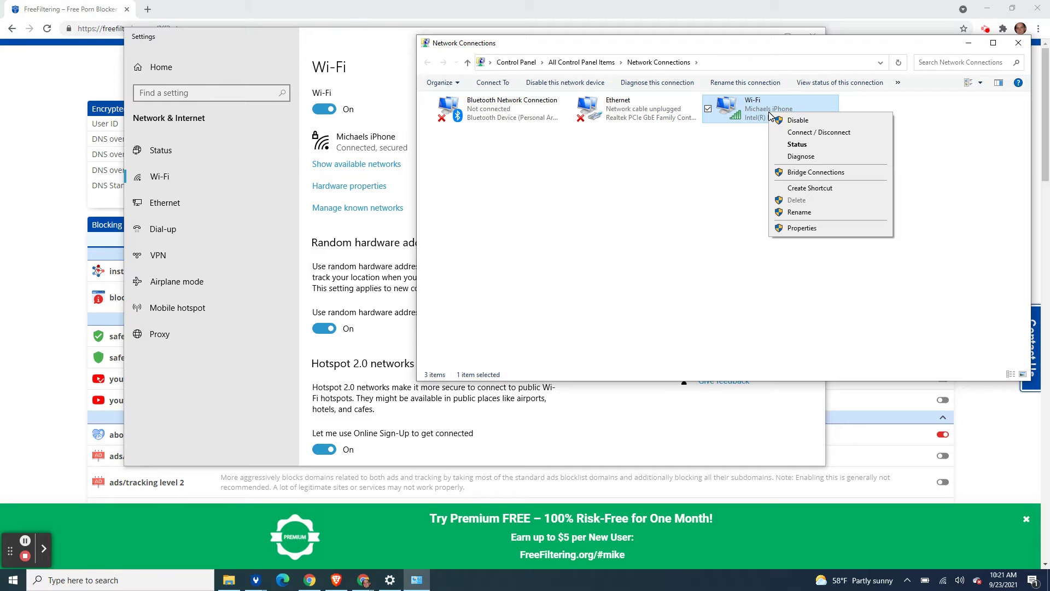
{"action": "left_click", "coordinate": [793, 228]}
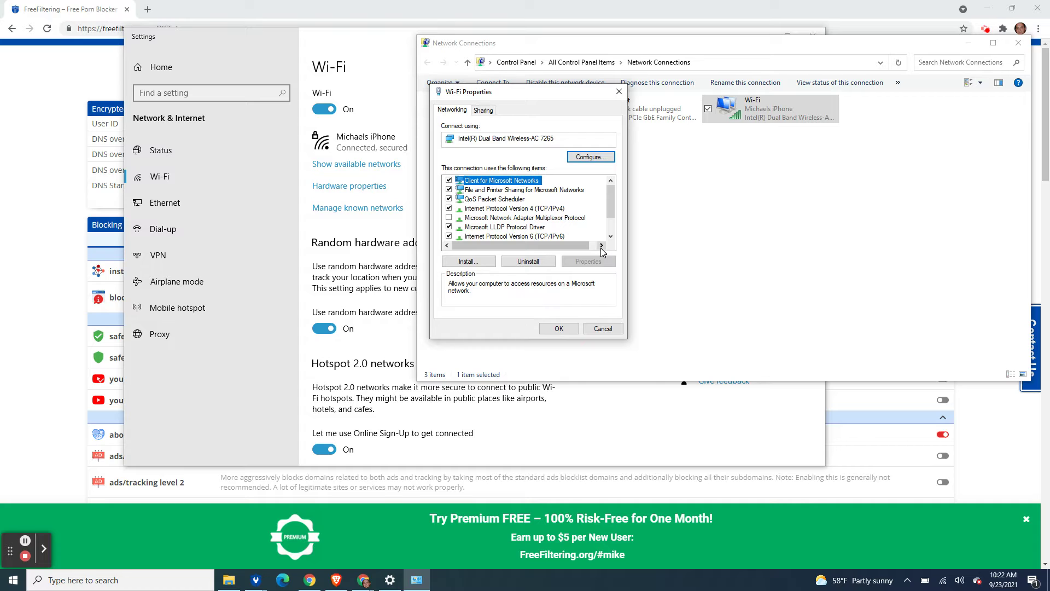
Open the Internet Protocol Version 4 (TCP/IPv4) properties and choose to use the following DNS server addresses.
{"action": "left_click", "coordinate": [563, 211]}
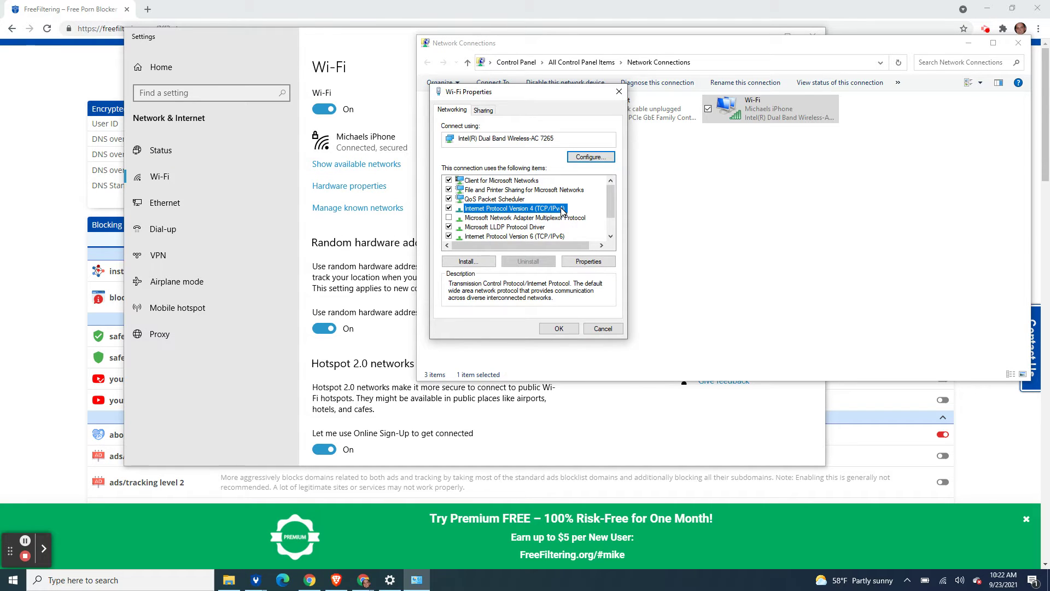
{"action": "left_click", "coordinate": [598, 265]}
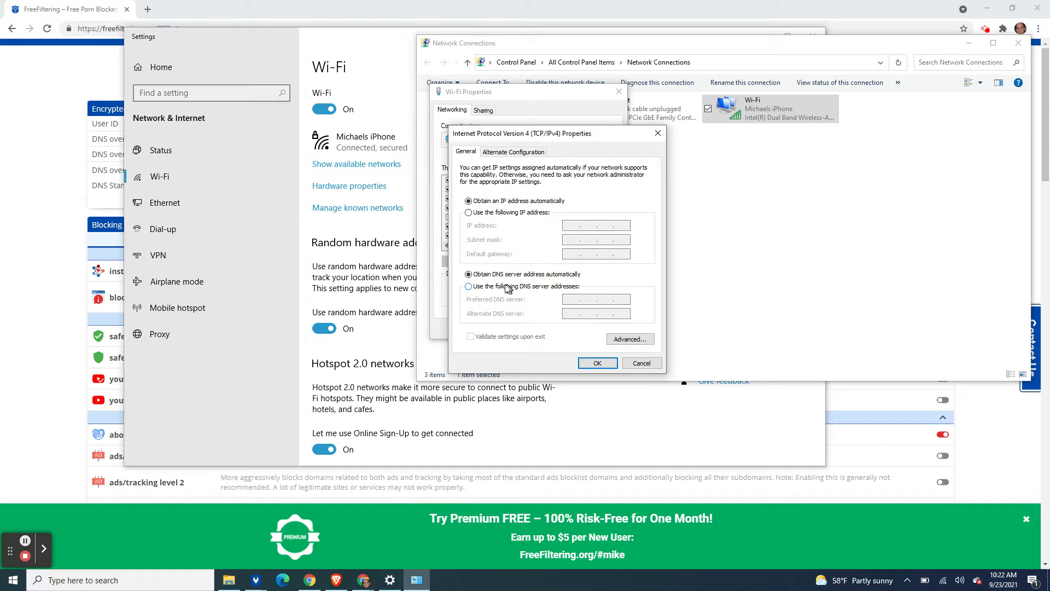
{"action": "left_click", "coordinate": [469, 286]}
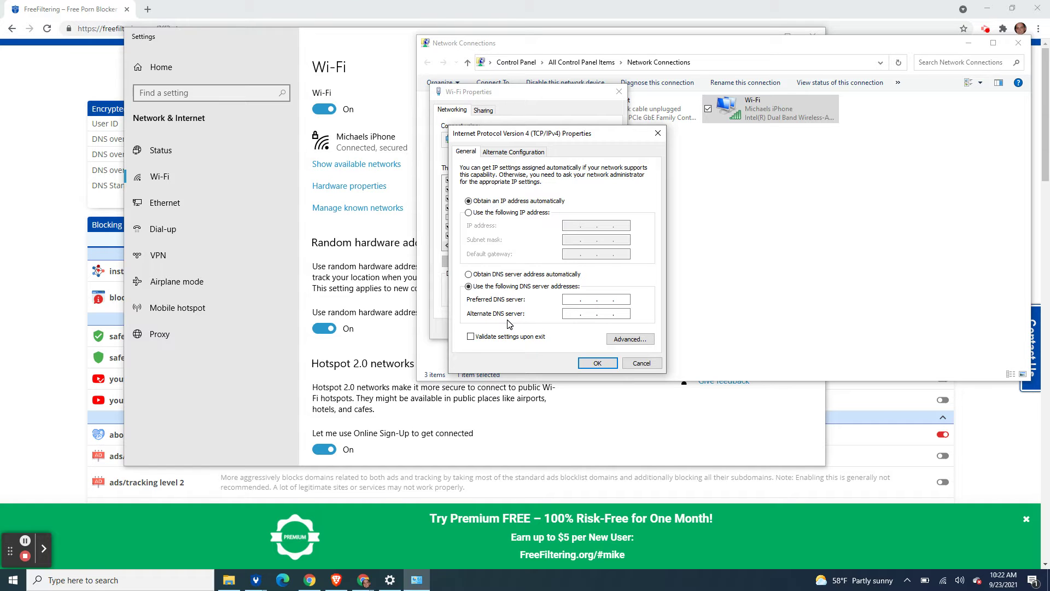
Copy the first standard DNS server address from the FreeFiltering page and set it as the preferred DNS server, 35.231.153.40.
{"action": "left_click", "coordinate": [30, 135]}
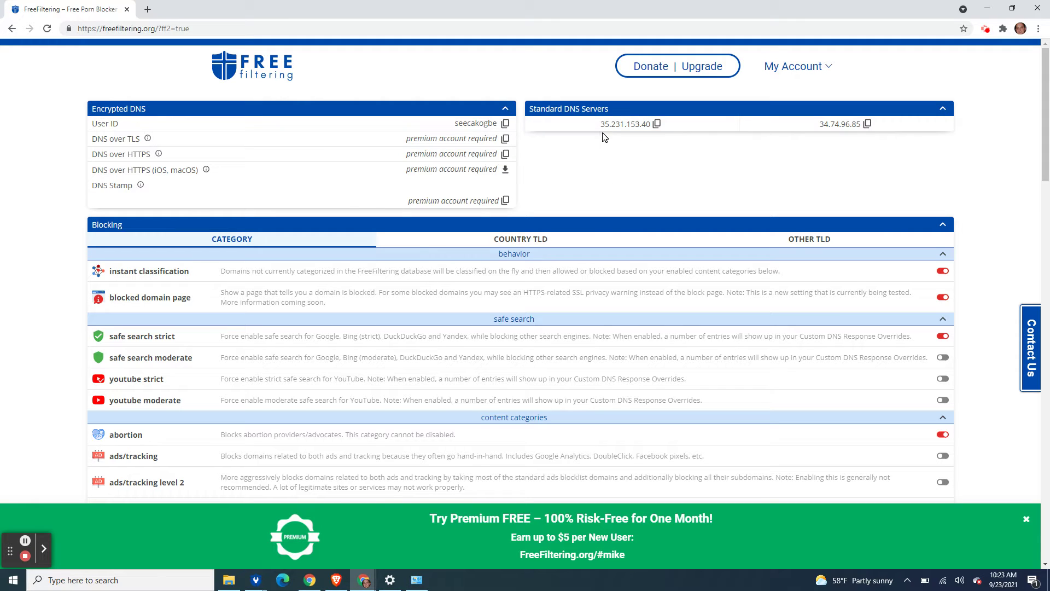
{"action": "left_click", "coordinate": [659, 127]}
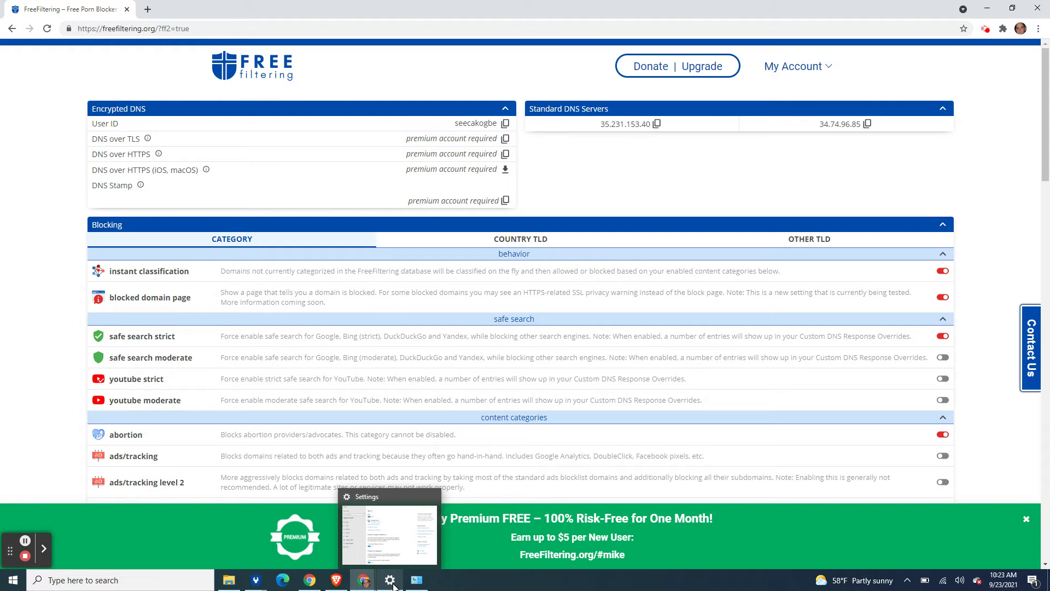
{"action": "mouse_move", "coordinate": [420, 584]}
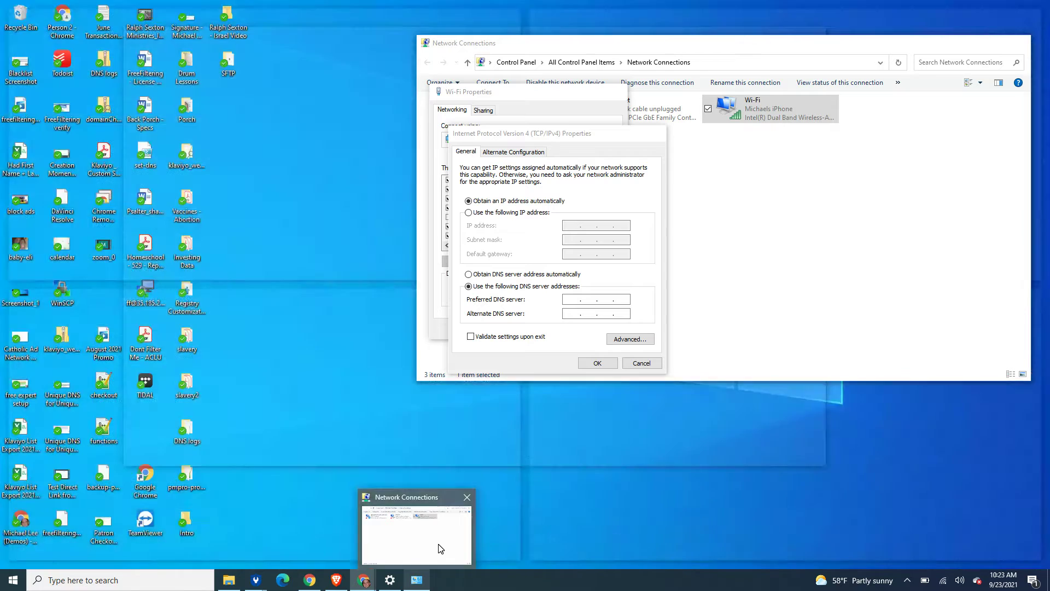
{"action": "left_click", "coordinate": [438, 545]}
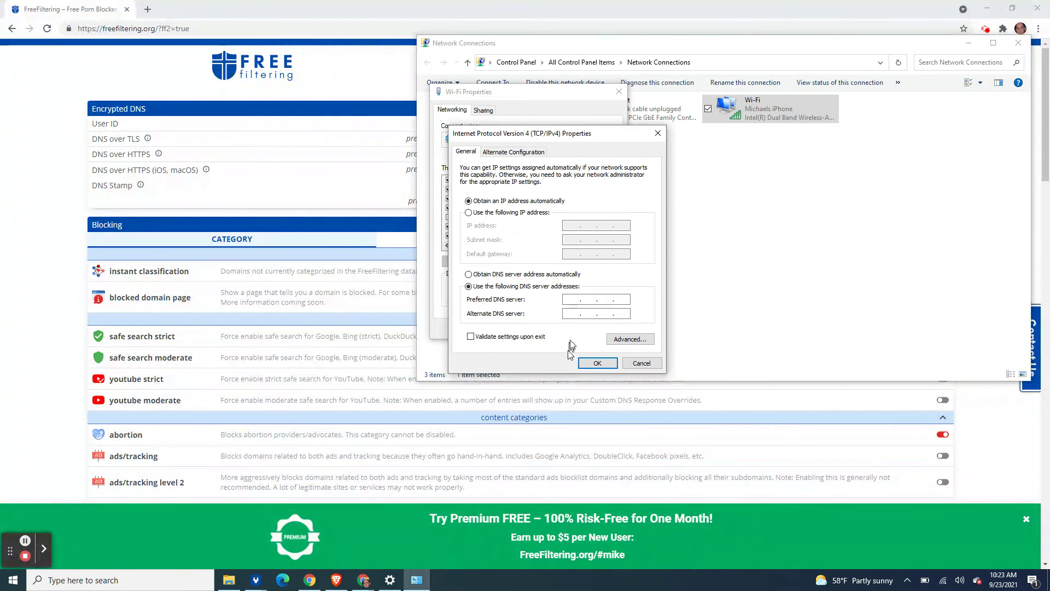
{"action": "left_click", "coordinate": [572, 300]}
{"action": "key", "text": "ctrl+v"}
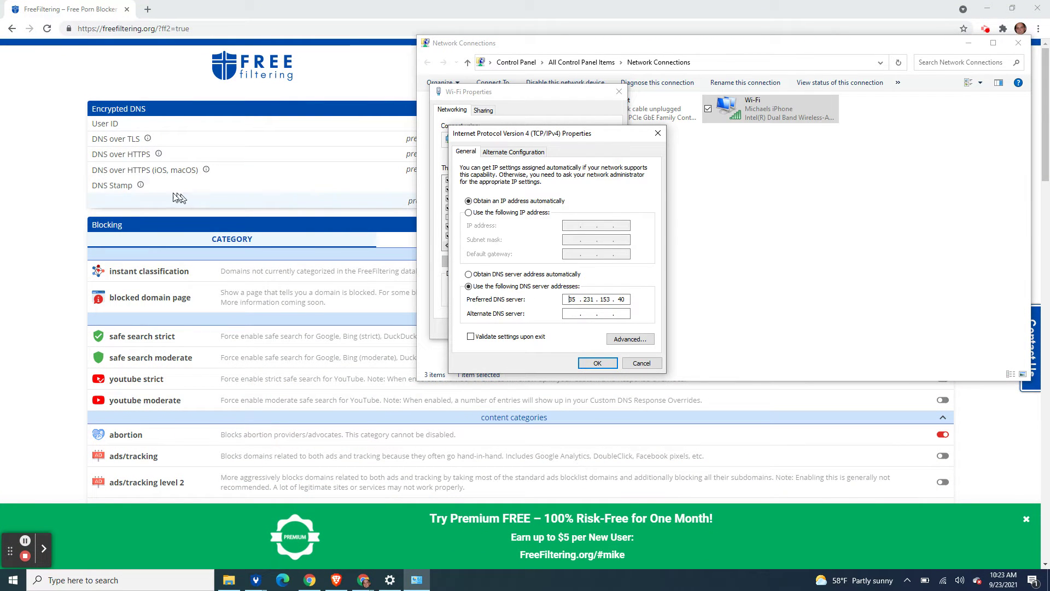
Copy the second standard DNS server address from the FreeFiltering page, set it as the alternate DNS server, 34.74.96.85, and accept the IPv4 settings.
{"action": "left_click", "coordinate": [47, 181]}
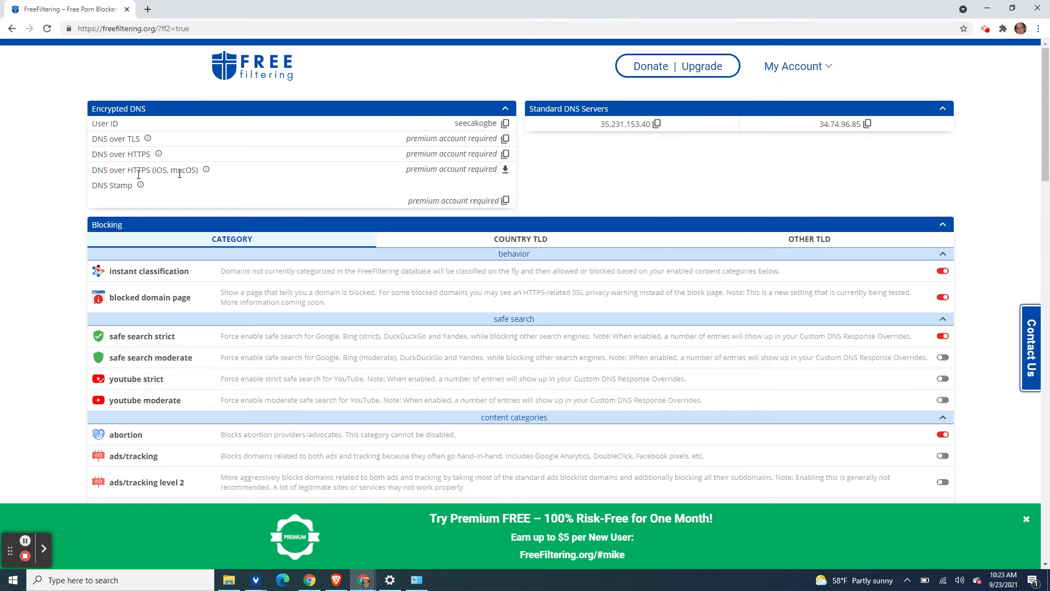
{"action": "left_click", "coordinate": [868, 128]}
{"action": "left_click", "coordinate": [408, 587]}
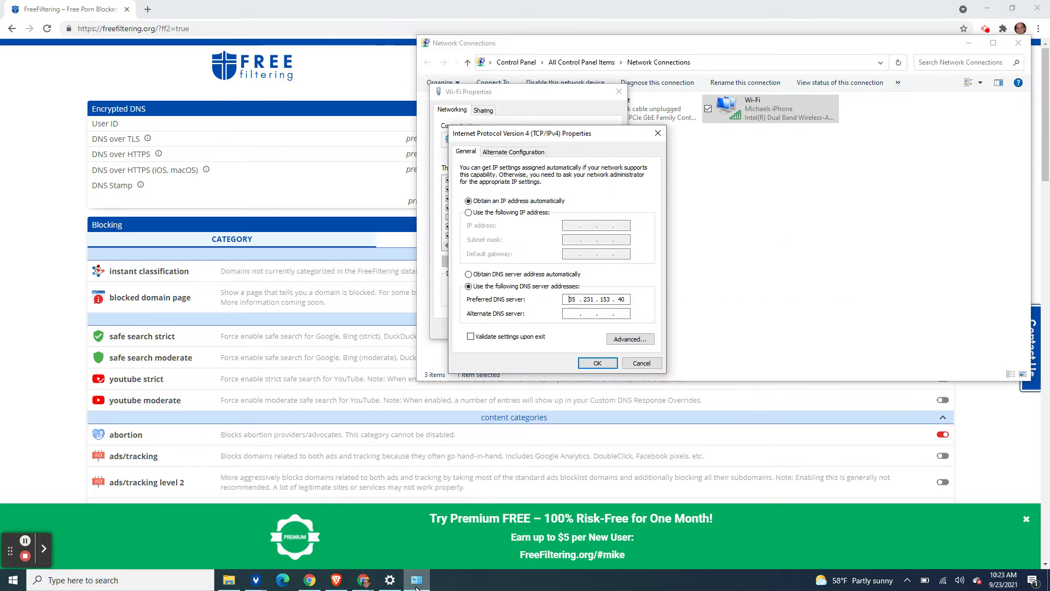
{"action": "left_click", "coordinate": [570, 313]}
{"action": "key", "text": "ctrl+v"}
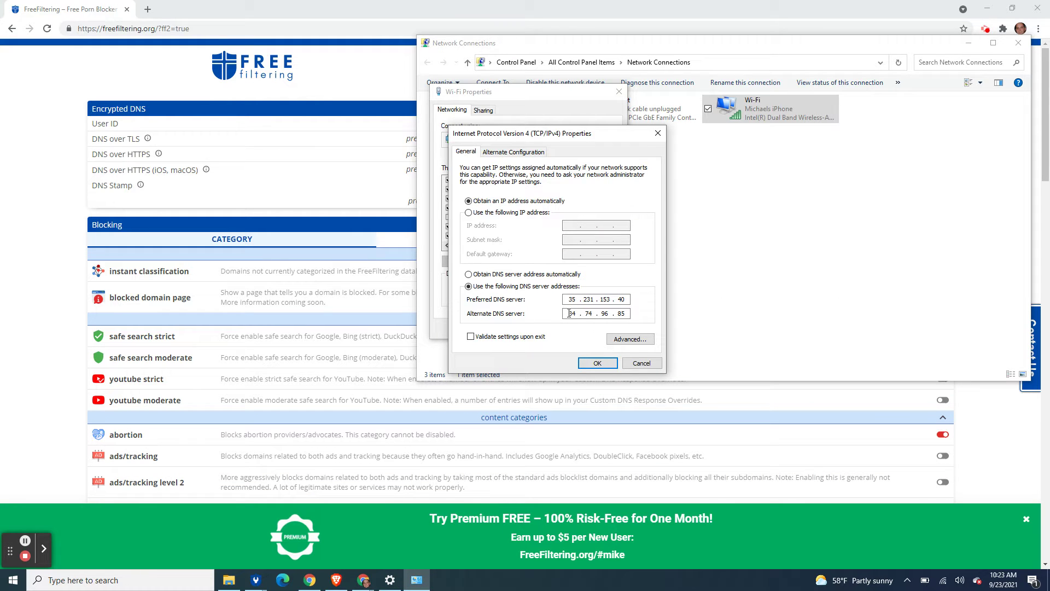
{"action": "left_click", "coordinate": [598, 364]}
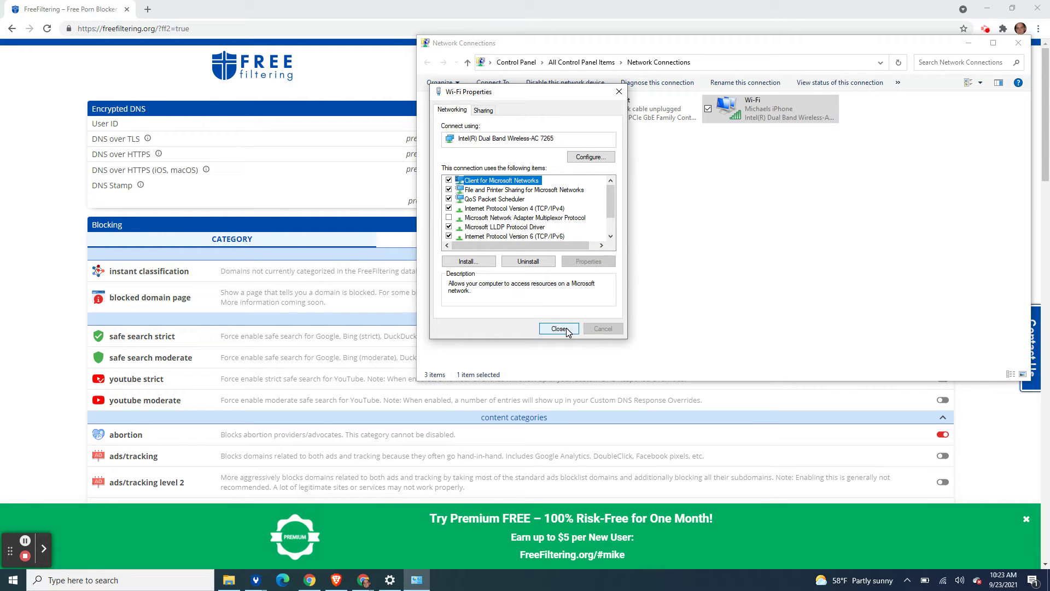
Recheck the DNS addresses in the IPv4 properties and close the Wi-Fi properties and Network Connections windows.
{"action": "left_click", "coordinate": [543, 210]}
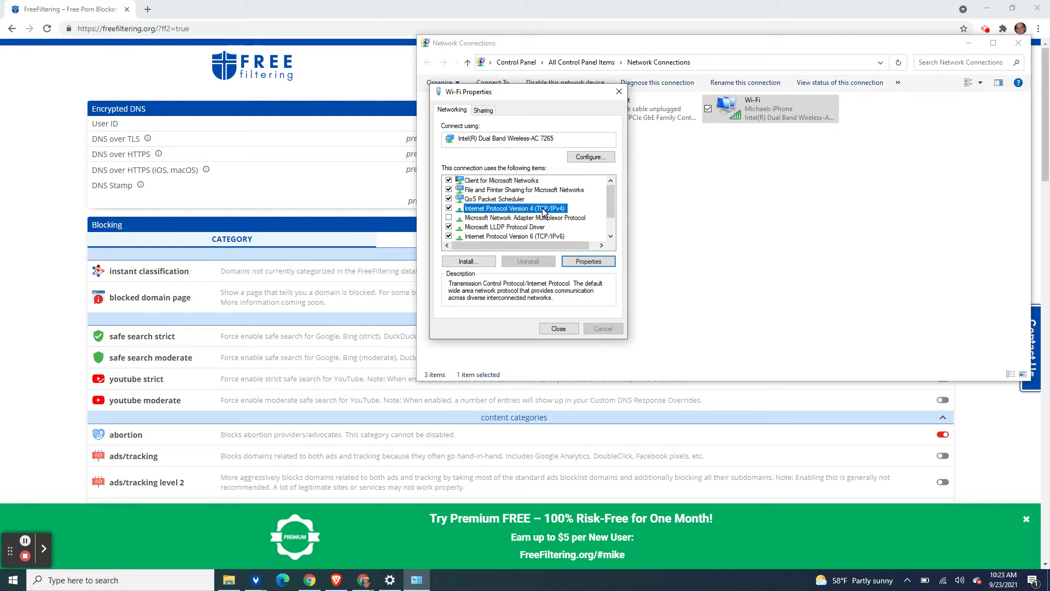
{"action": "left_click", "coordinate": [588, 261]}
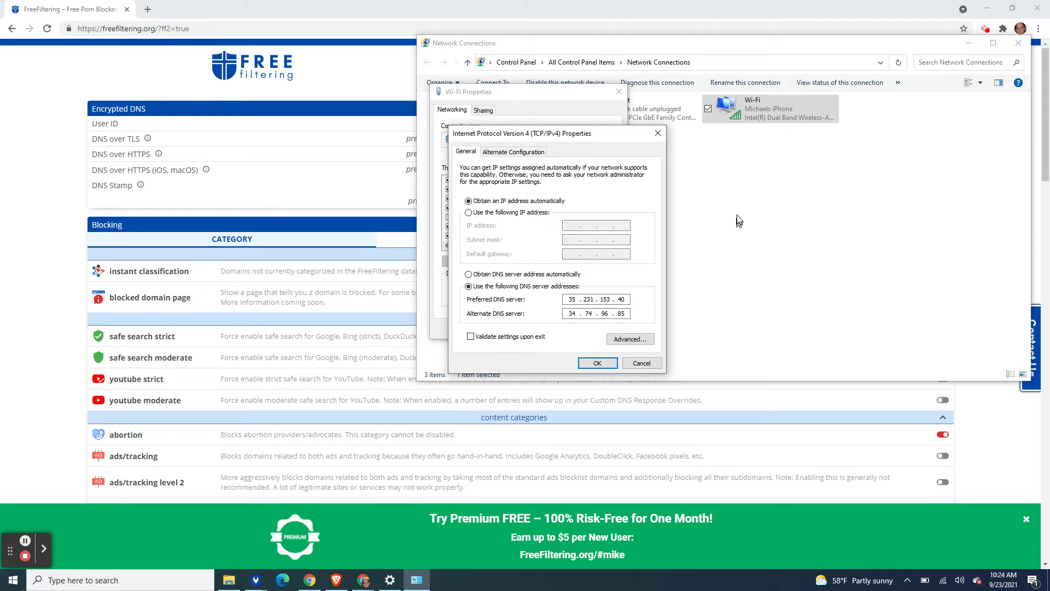
{"action": "left_click", "coordinate": [600, 364]}
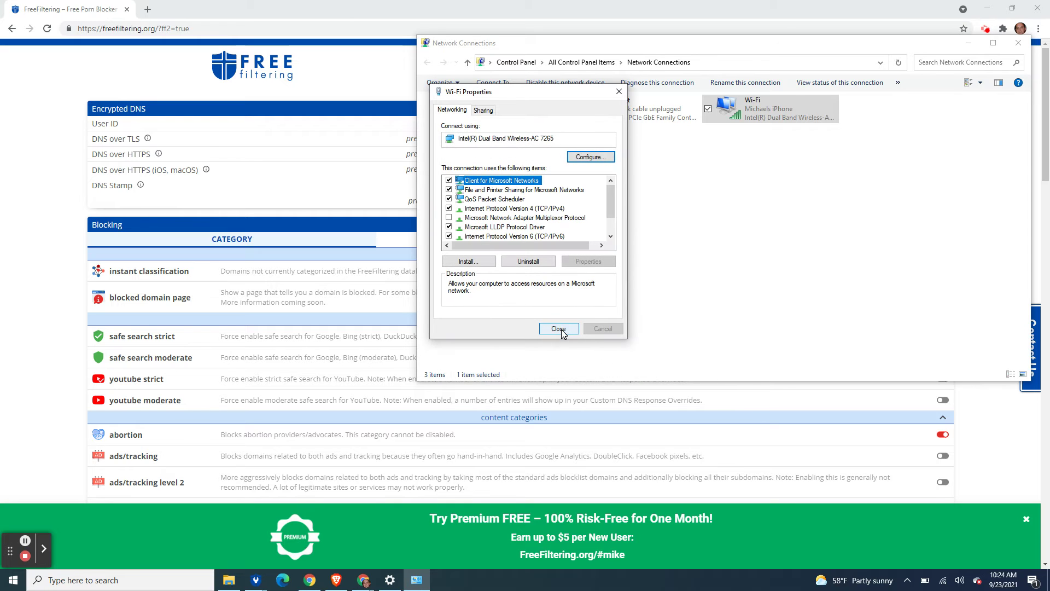
{"action": "left_click", "coordinate": [559, 328]}
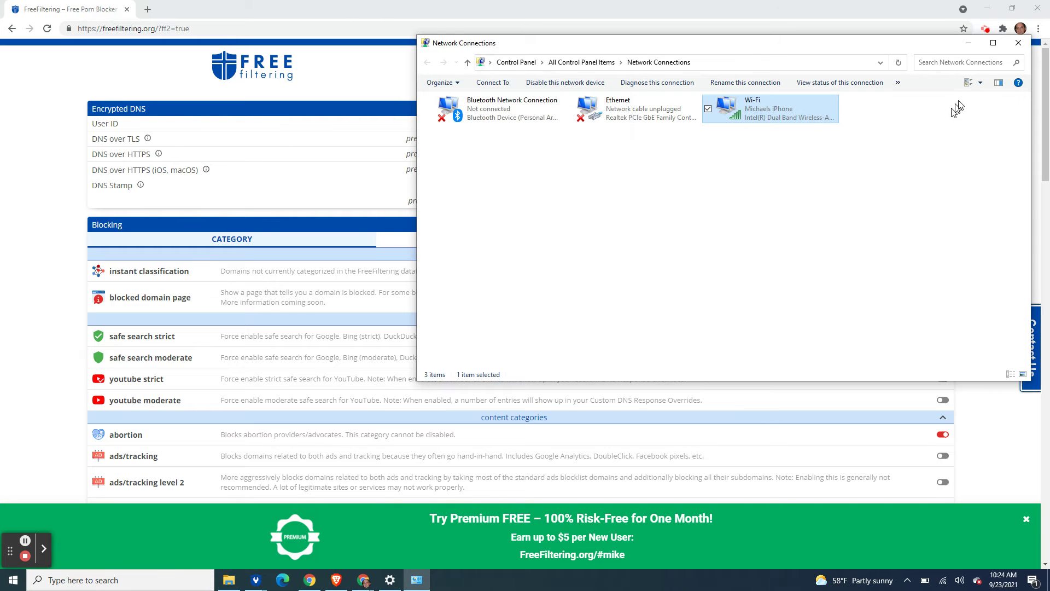
{"action": "left_click", "coordinate": [1019, 42]}
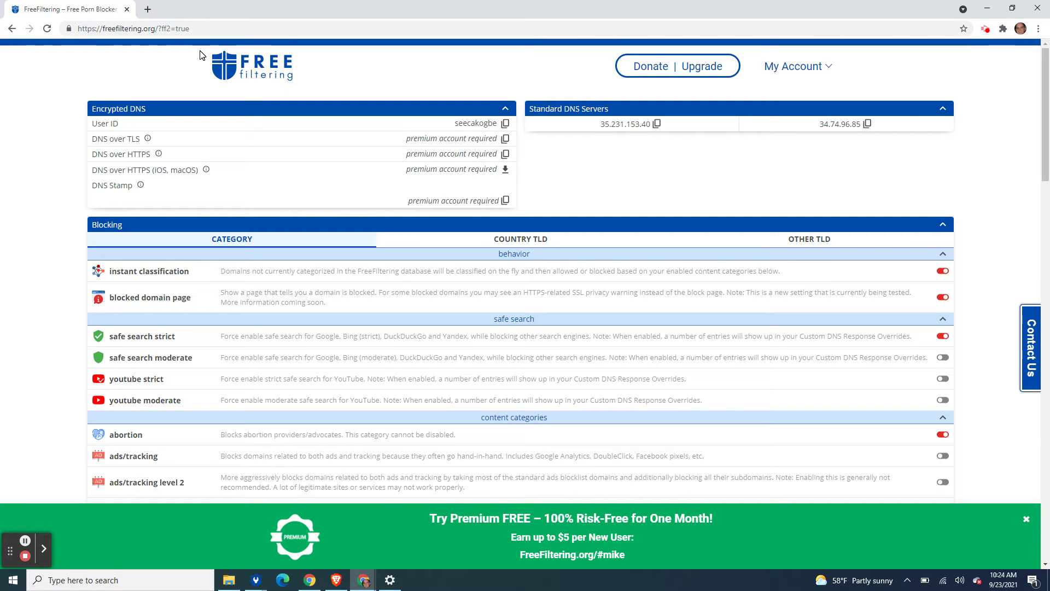
Open chrome://net-internals in a new browser tab.
{"action": "left_click", "coordinate": [147, 9]}
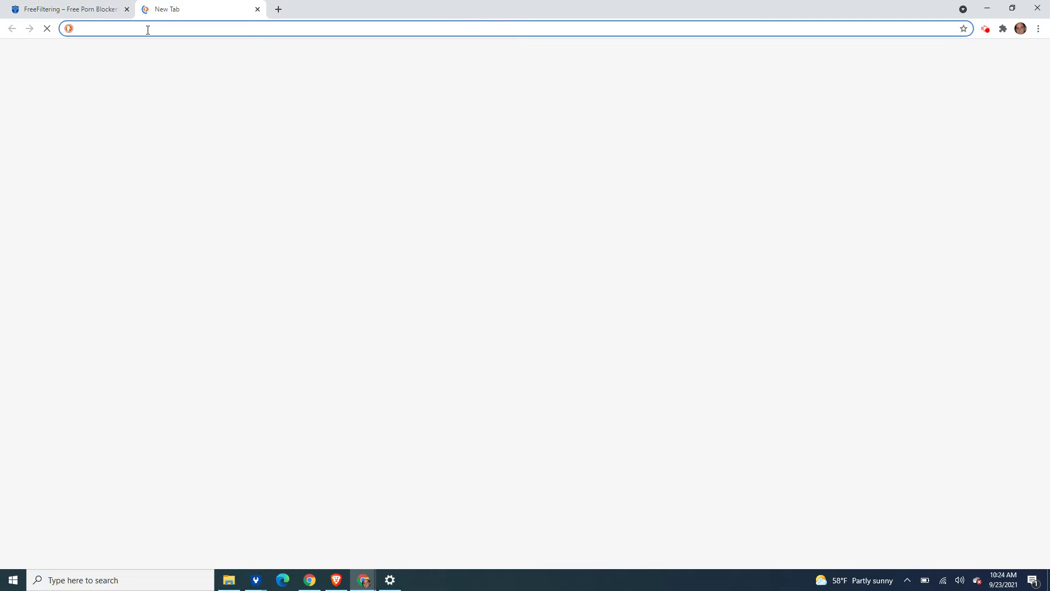
{"action": "type", "text": "chrome"}
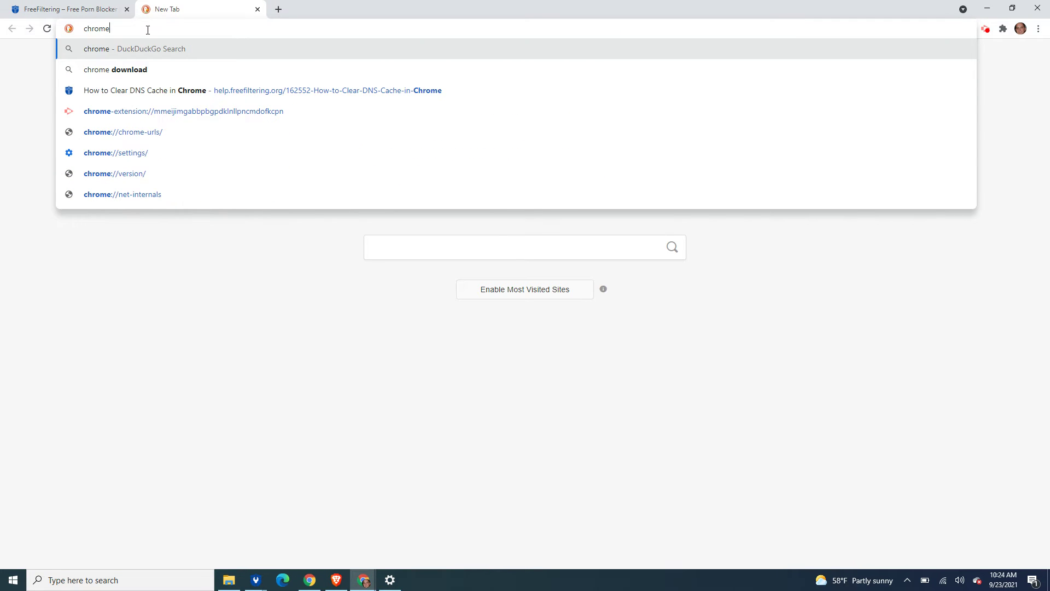
{"action": "type", "text": ":"}
{"action": "key", "text": "Right"}
{"action": "key", "text": "BackSpace"}
{"action": "key", "text": "BackSpace"}
{"action": "key", "text": "BackSpace"}
{"action": "key", "text": "BackSpace"}
{"action": "key", "text": "BackSpace"}
{"action": "key", "text": "BackSpace"}
{"action": "key", "text": "BackSpace"}
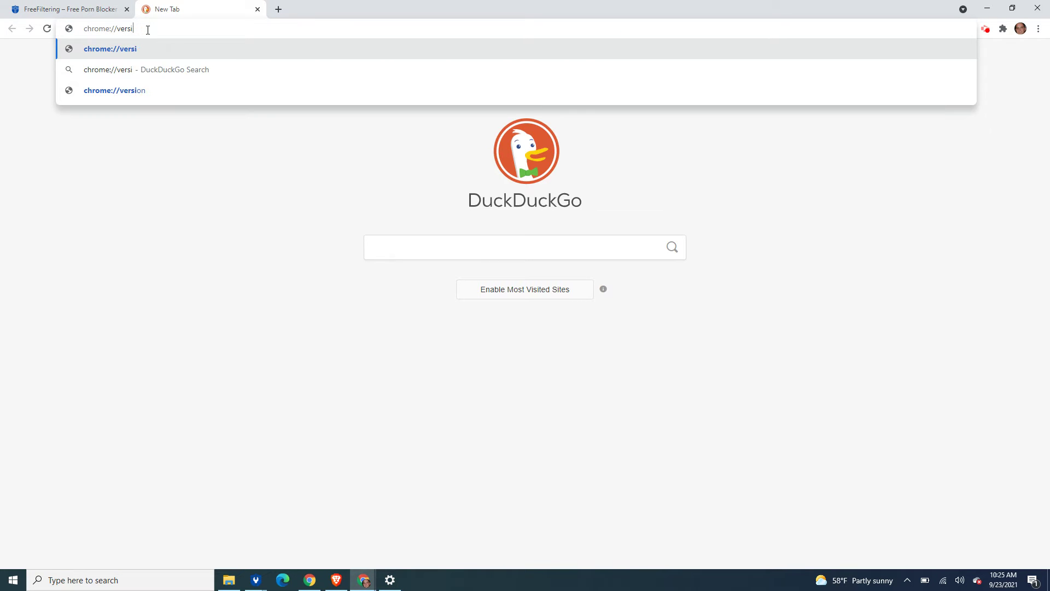
{"action": "type", "text": "net"}
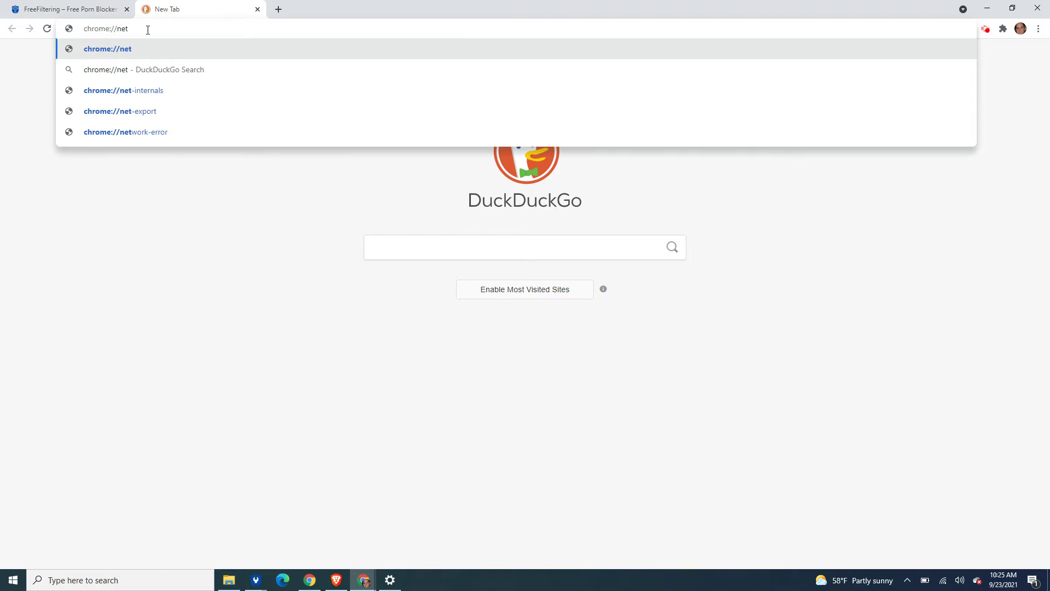
{"action": "type", "text": "-inter"}
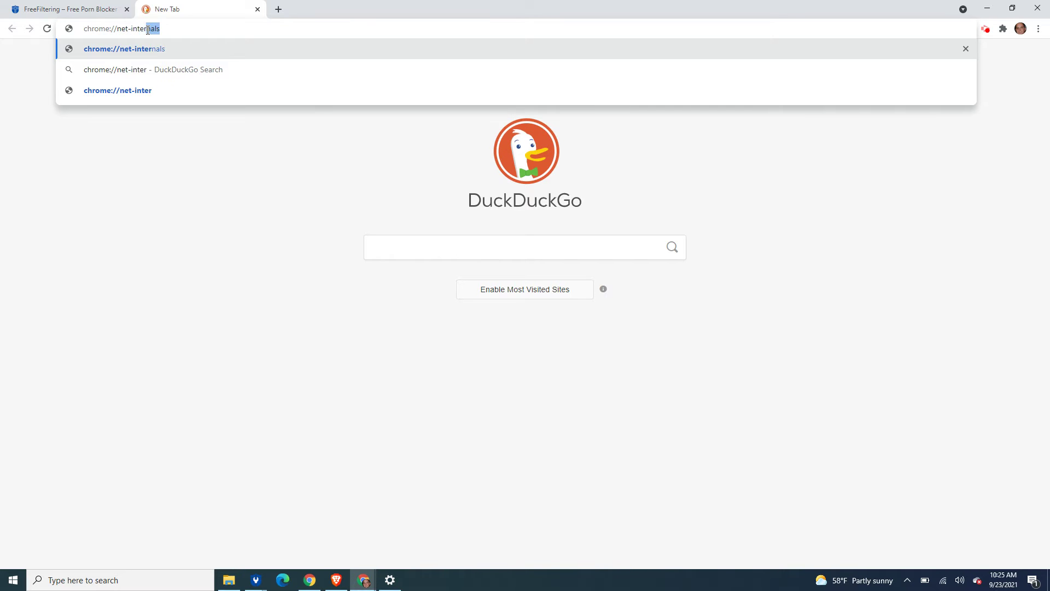
{"action": "key", "text": "Return"}
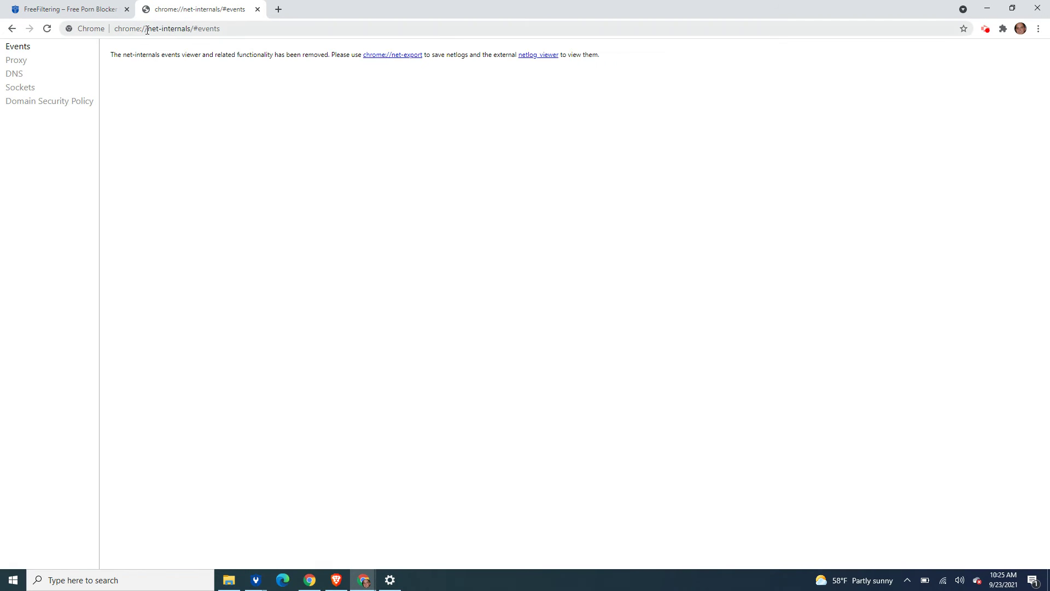
Clear the DNS host cache, close the idle sockets and flush the socket pools.
{"action": "left_click", "coordinate": [16, 78]}
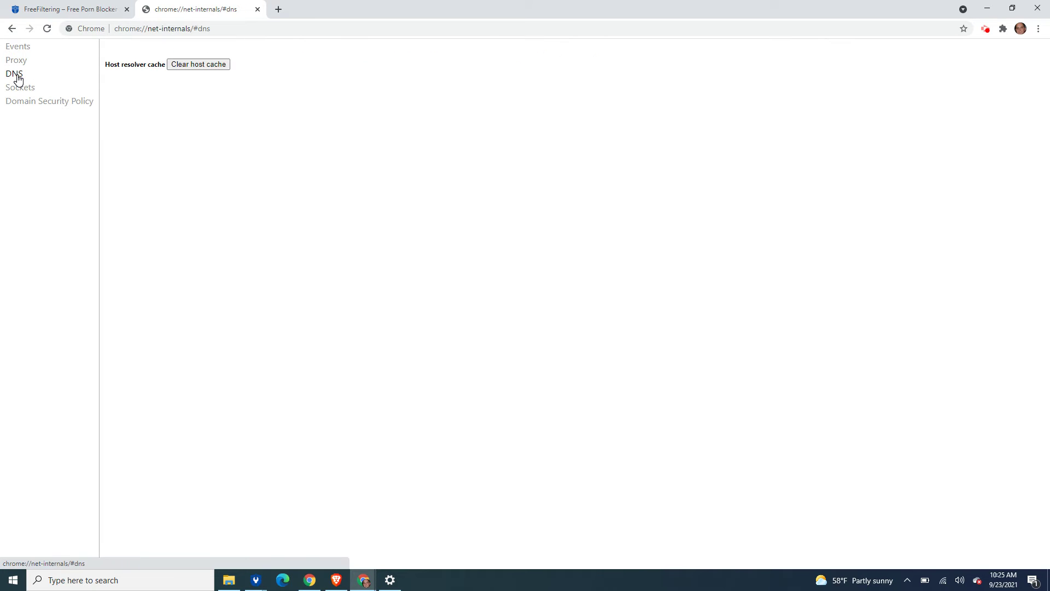
{"action": "left_click", "coordinate": [199, 68]}
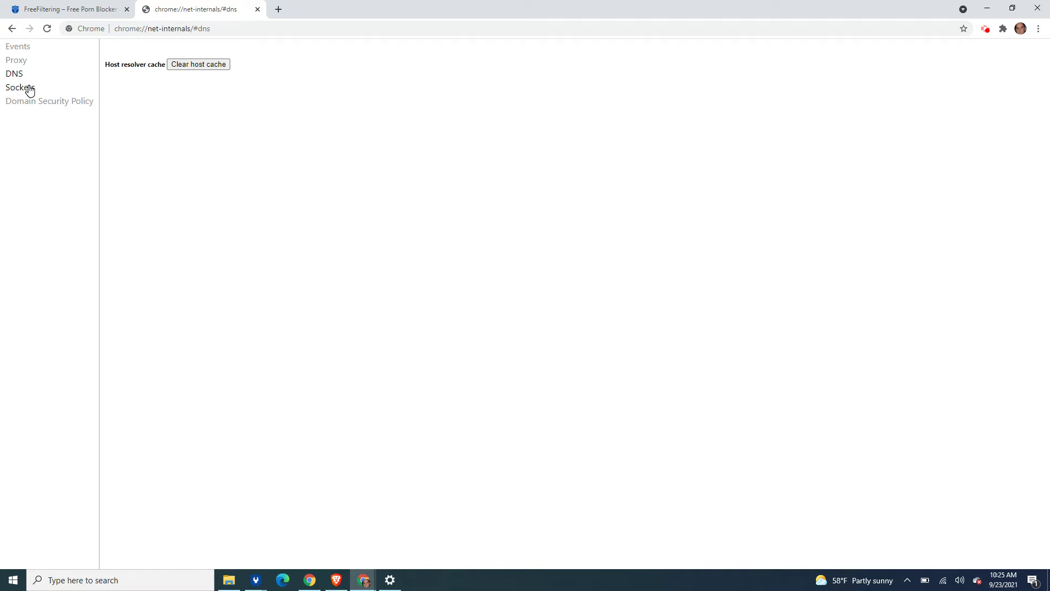
{"action": "left_click", "coordinate": [27, 88]}
{"action": "left_click", "coordinate": [179, 54]}
{"action": "left_click", "coordinate": [178, 69]}
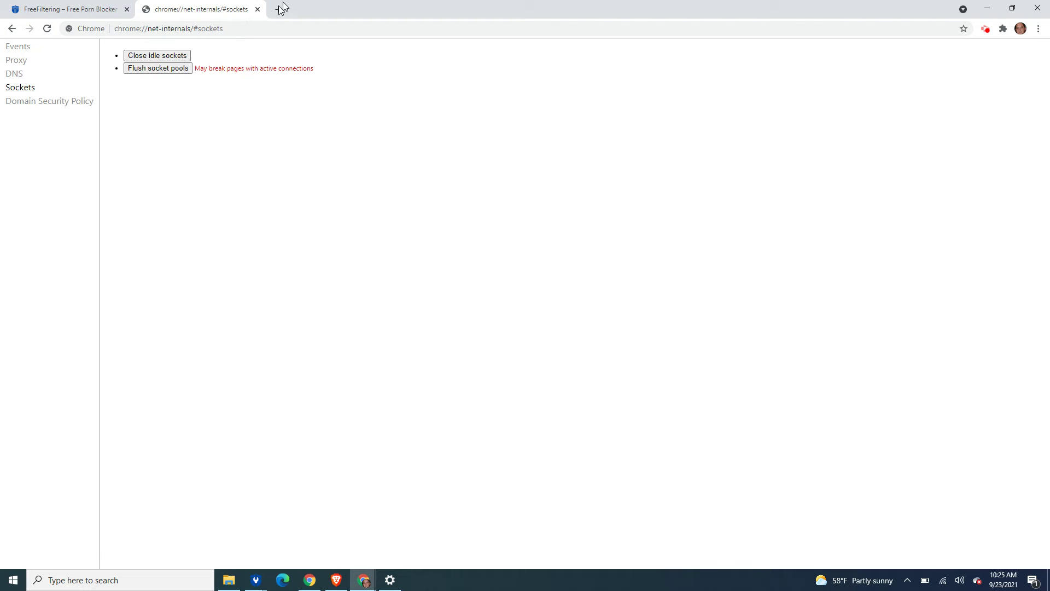
Repeat the host cache clearing and socket flush once more, and close the net-internals tab.
{"action": "left_click", "coordinate": [13, 75]}
{"action": "left_click", "coordinate": [220, 66]}
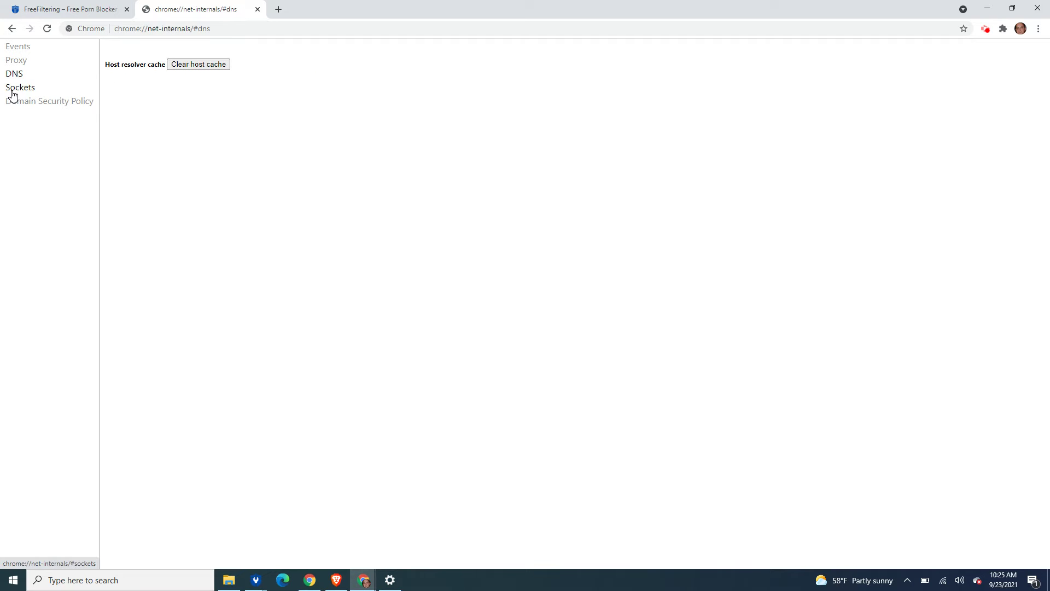
{"action": "left_click", "coordinate": [10, 89]}
{"action": "left_click", "coordinate": [183, 57]}
{"action": "left_click", "coordinate": [183, 68]}
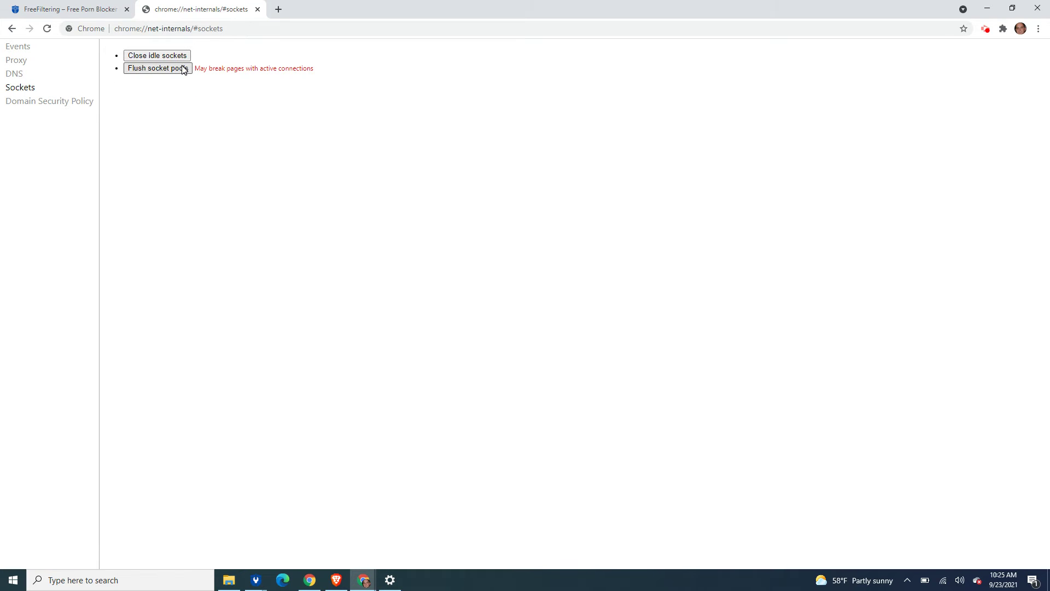
{"action": "left_click", "coordinate": [257, 10]}
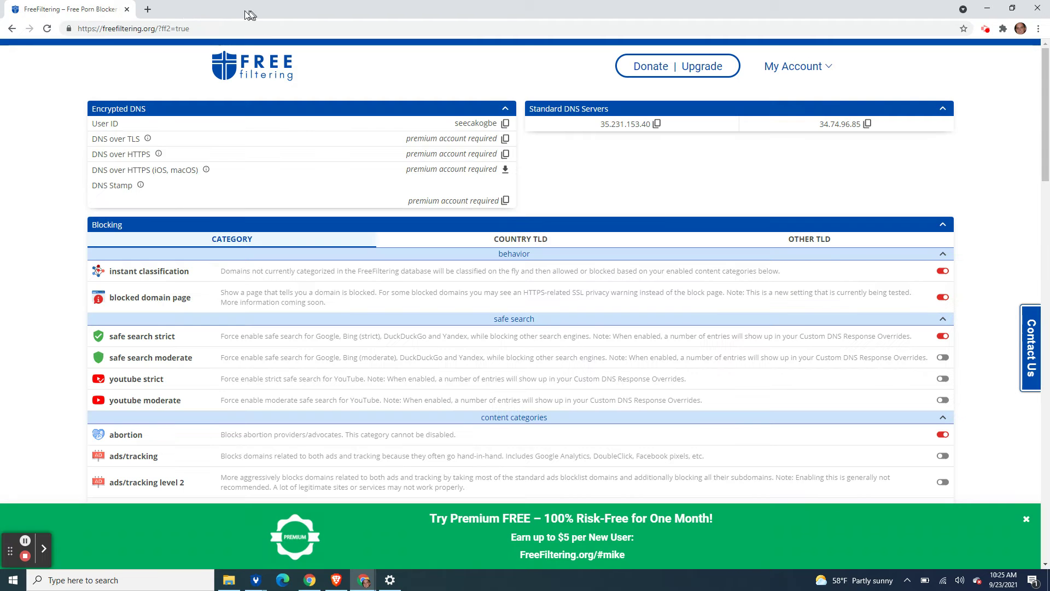
Test the filtering by loading plannedparenthood.org in a new browser tab, and close that tab.
{"action": "left_click", "coordinate": [146, 10]}
{"action": "type", "text": "planned"}
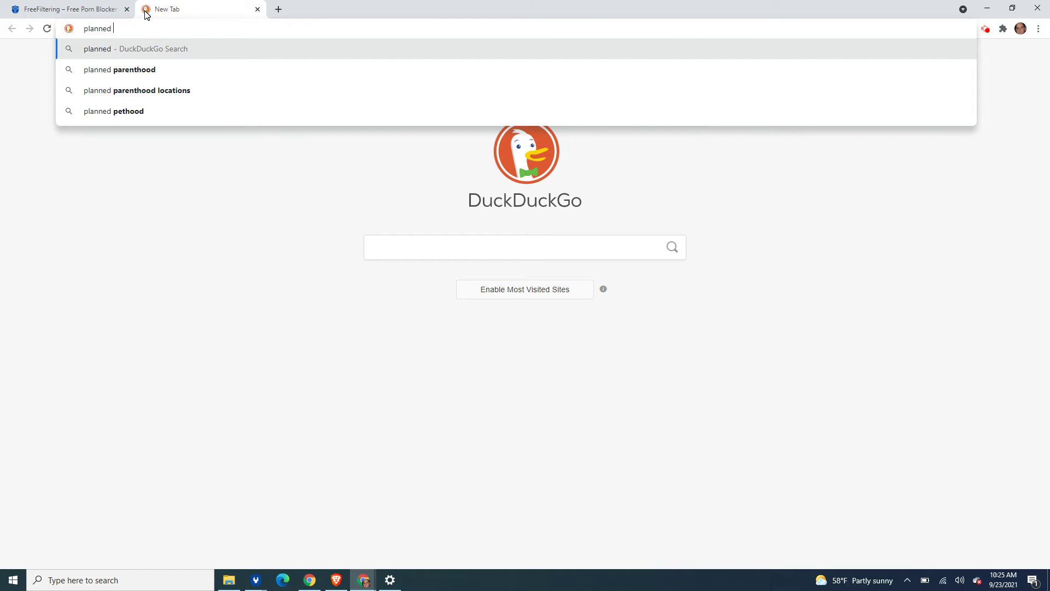
{"action": "type", "text": " pare"}
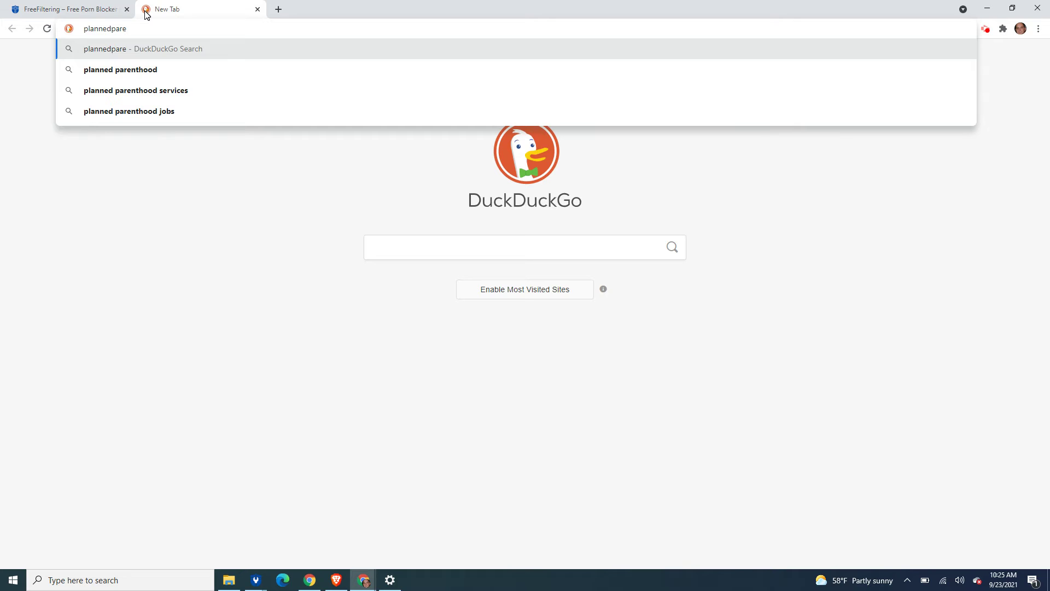
{"action": "type", "text": "nthood."}
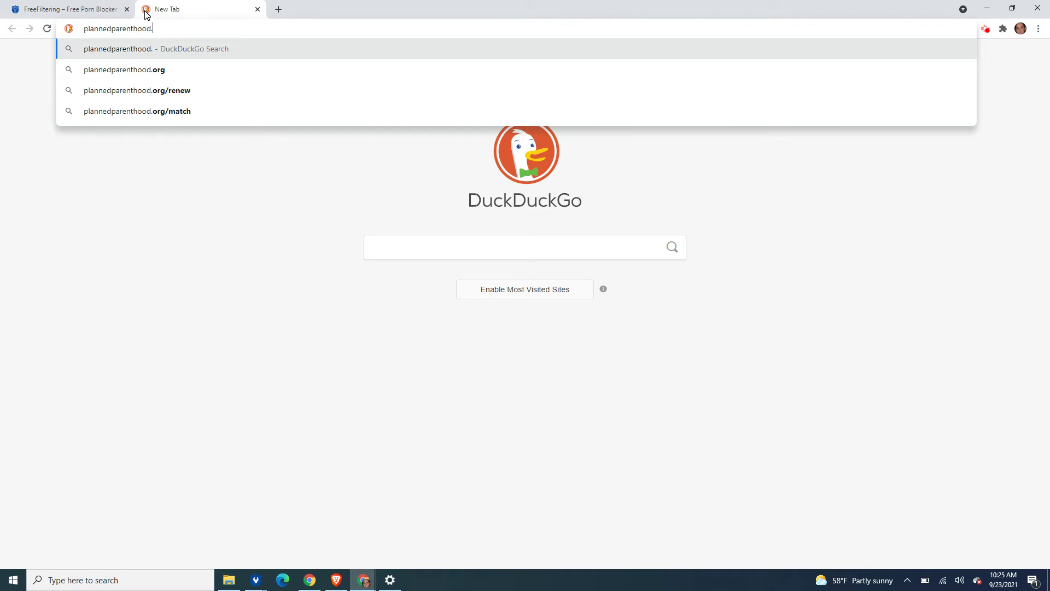
{"action": "type", "text": "org"}
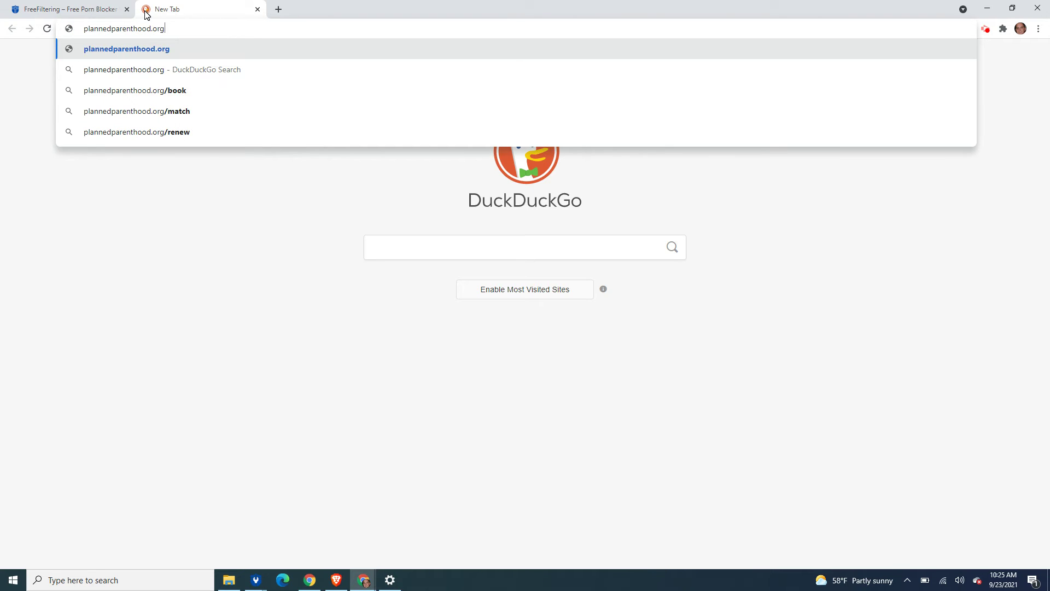
{"action": "key", "text": "Return"}
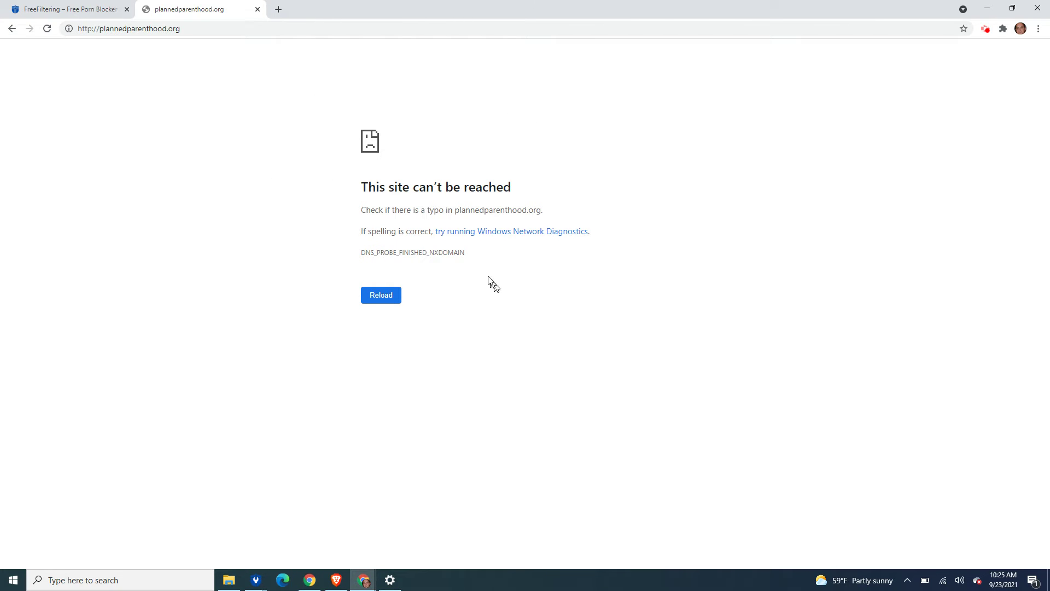
{"action": "left_click", "coordinate": [257, 9]}
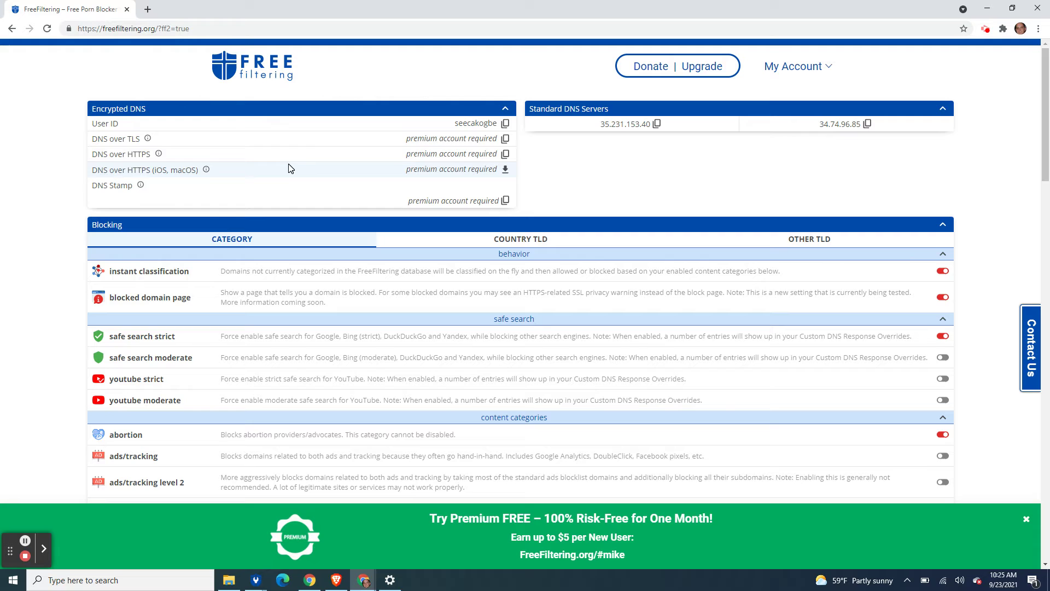
Reload the FreeFiltering dashboard and check the Registered IP Addresses for DNS section for the current connection's entry.
{"action": "left_click", "coordinate": [48, 28]}
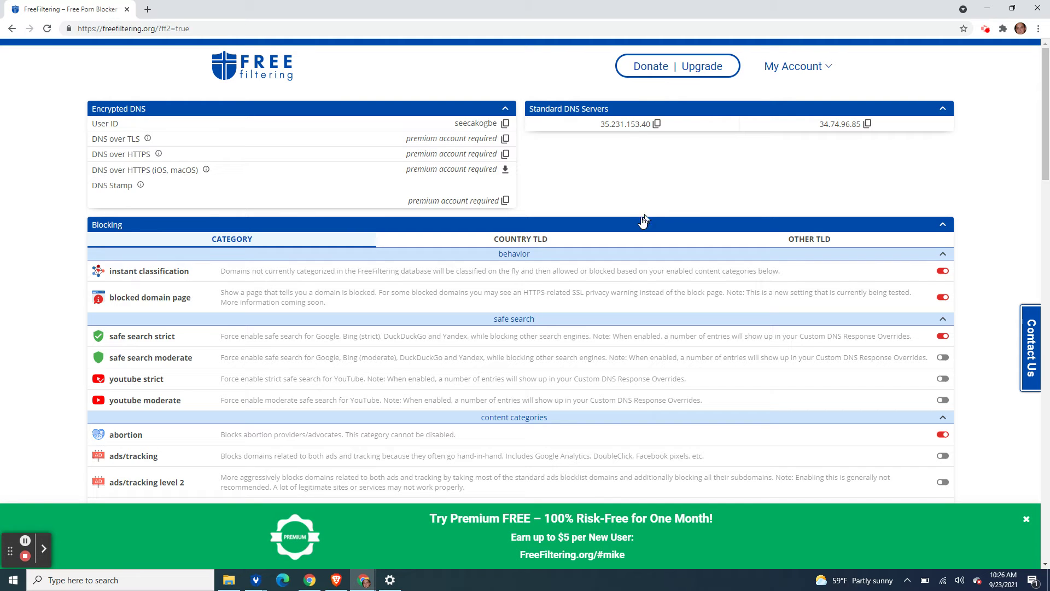
{"action": "scroll", "coordinate": [647, 232], "scroll_direction": "down", "scroll_amount": 3}
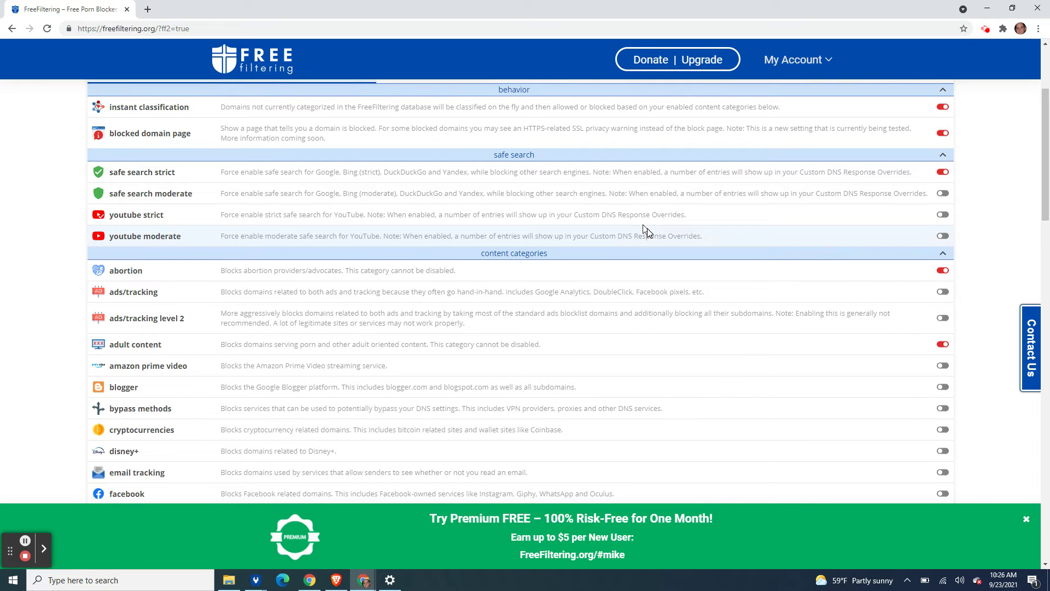
{"action": "scroll", "coordinate": [648, 230], "scroll_direction": "down", "scroll_amount": 15}
{"action": "scroll", "coordinate": [647, 230], "scroll_direction": "down", "scroll_amount": 10}
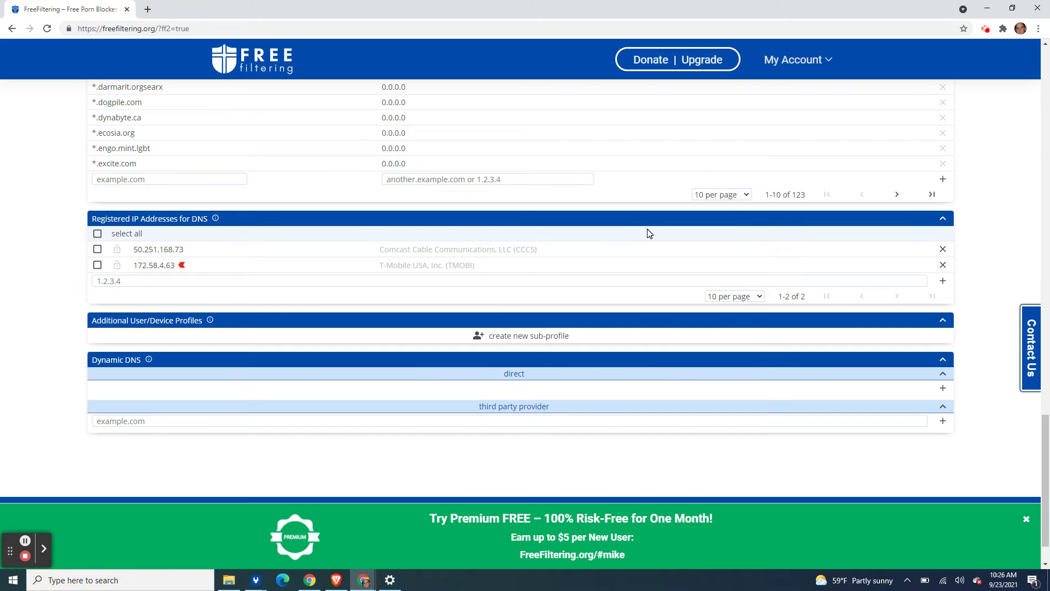
{"action": "mouse_move", "coordinate": [215, 220]}
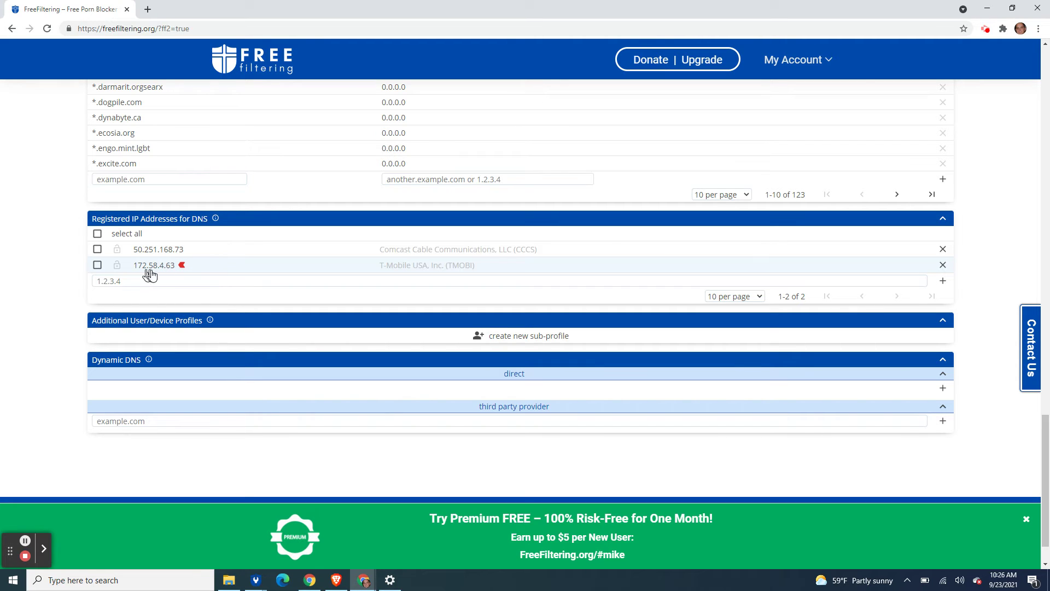
{"action": "mouse_move", "coordinate": [184, 273]}
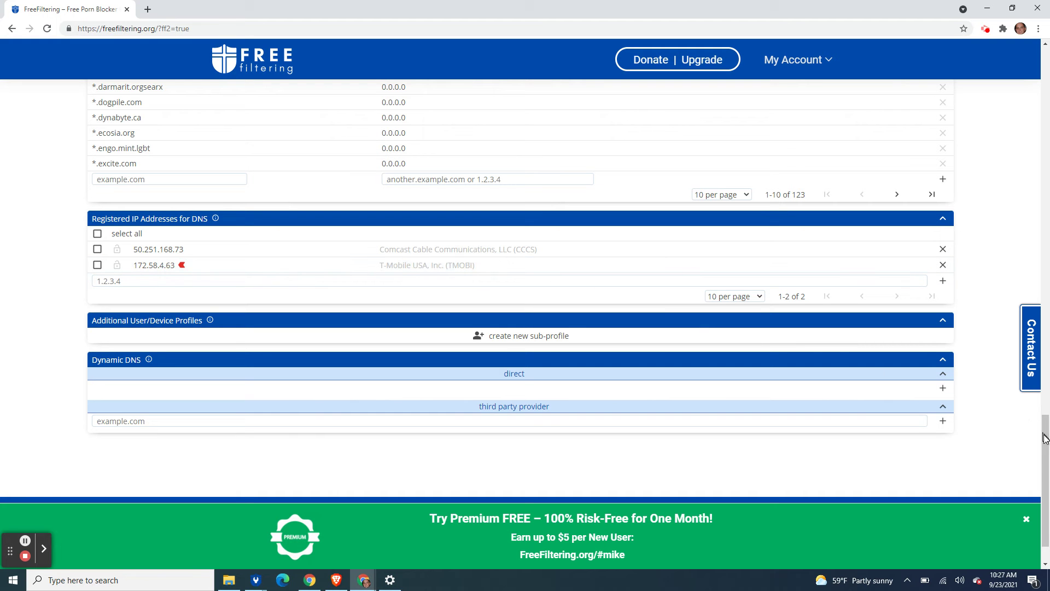
Review the dashboard's standard DNS servers, blocking categories, safe search settings, DNS Response Overrides and registered IP addresses.
{"action": "left_click_drag", "start_coordinate": [1046, 448], "coordinate": [1048, 88]}
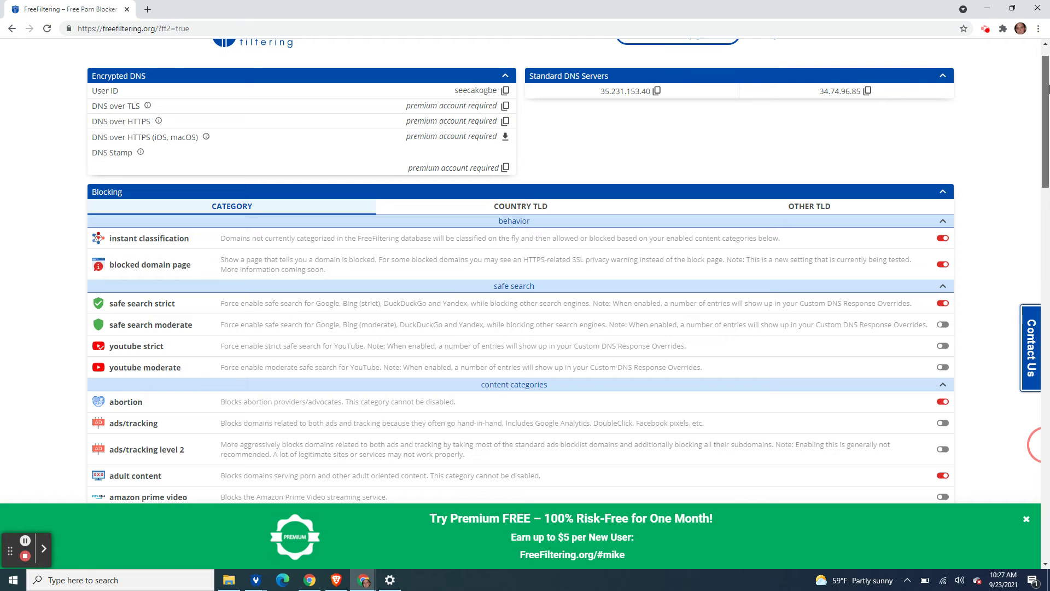
{"action": "left_click_drag", "start_coordinate": [1043, 90], "coordinate": [1046, 85]}
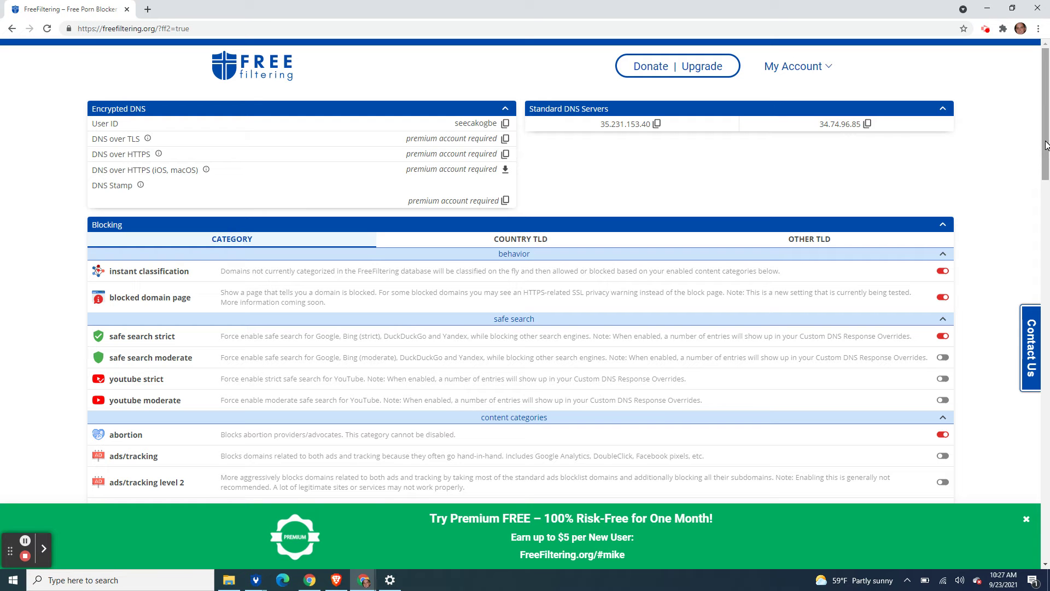
{"action": "left_click_drag", "start_coordinate": [1047, 147], "coordinate": [1045, 490]}
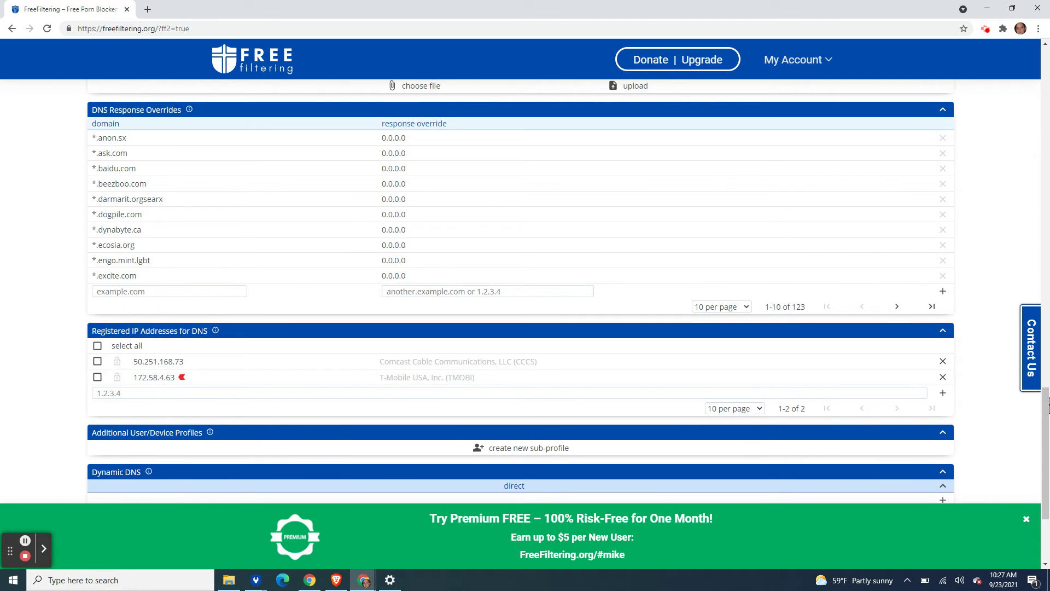
{"action": "left_click_drag", "start_coordinate": [1045, 432], "coordinate": [1046, 49]}
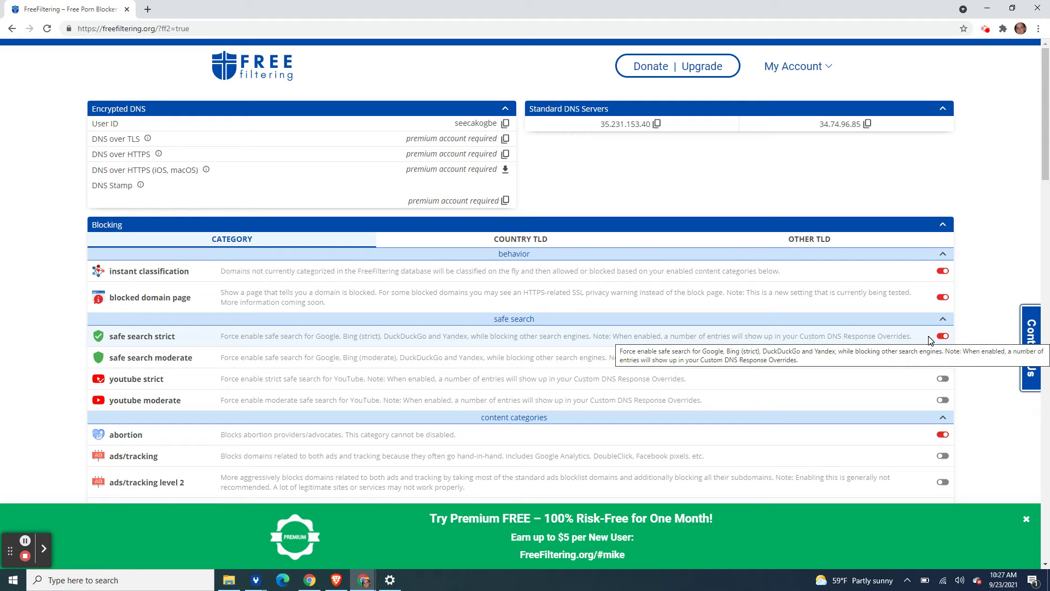
{"action": "scroll", "coordinate": [984, 331], "scroll_direction": "down", "scroll_amount": 2}
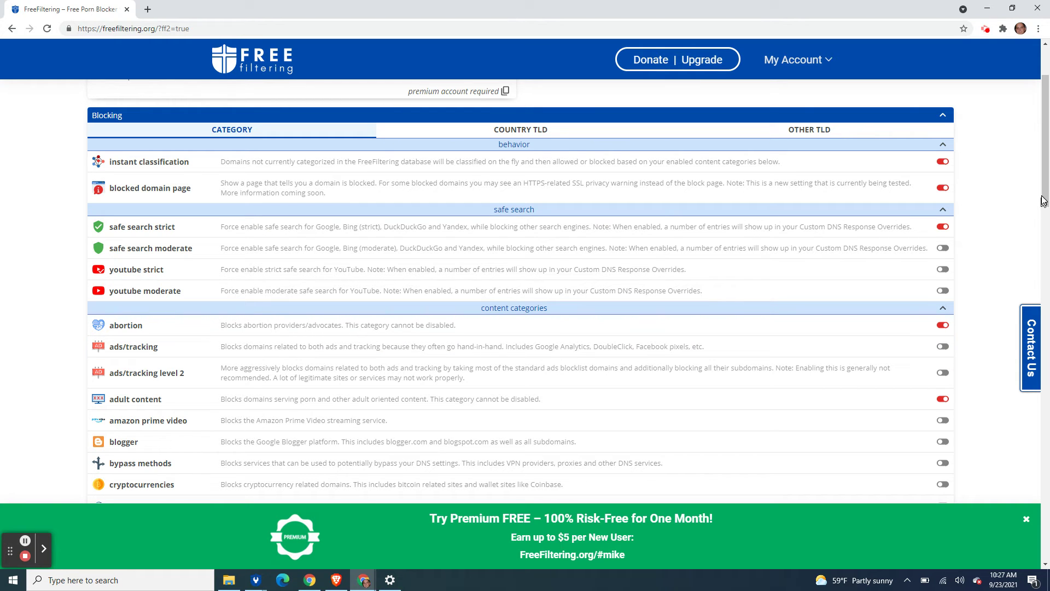
{"action": "left_click_drag", "start_coordinate": [1046, 188], "coordinate": [1025, 487]}
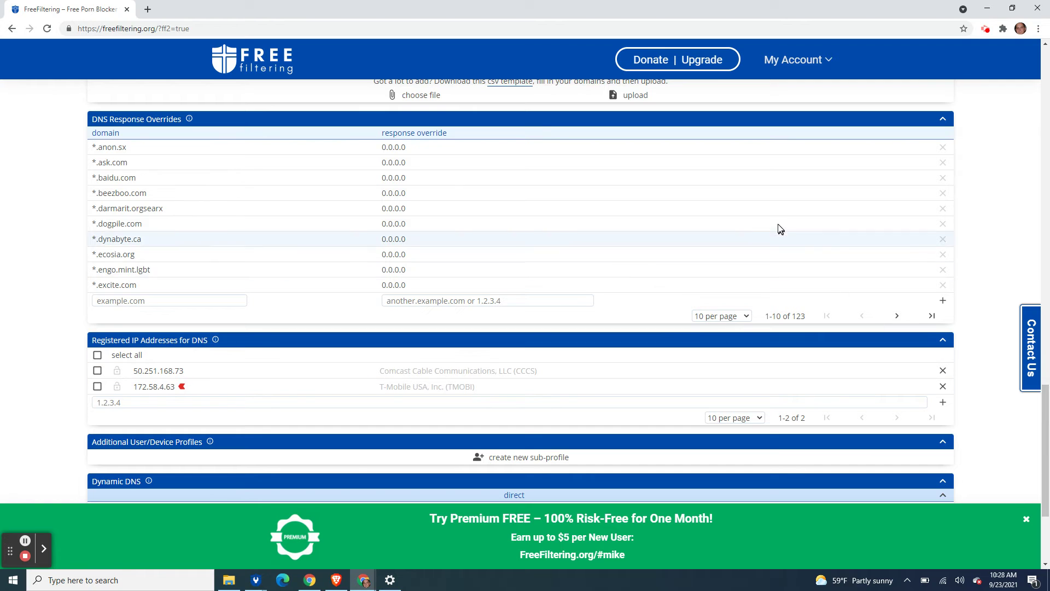
{"action": "left_click_drag", "start_coordinate": [1046, 474], "coordinate": [1030, 427]}
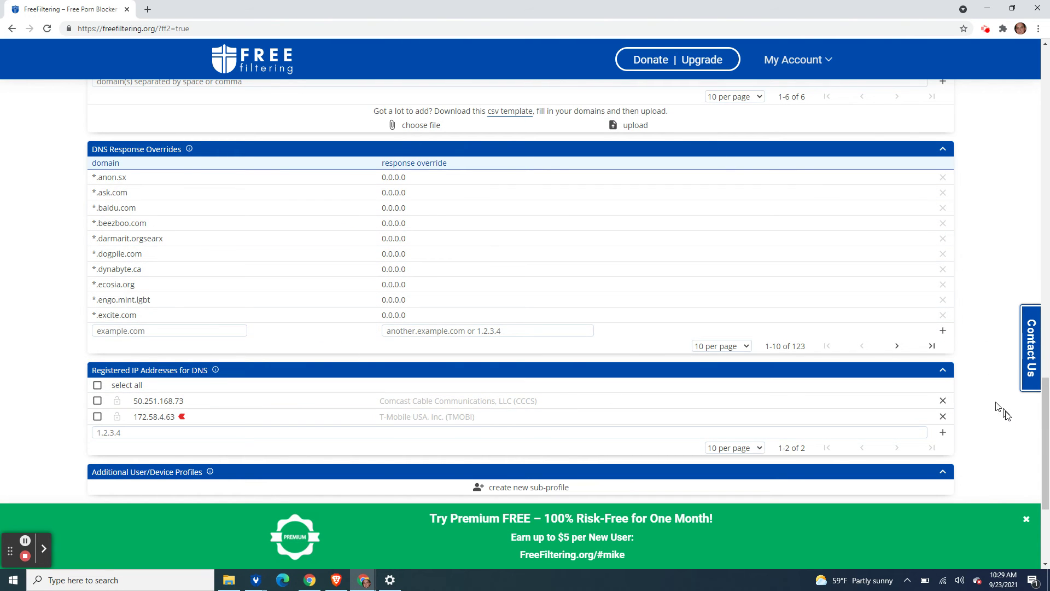
{"action": "left_click_drag", "start_coordinate": [1042, 449], "coordinate": [1045, 106]}
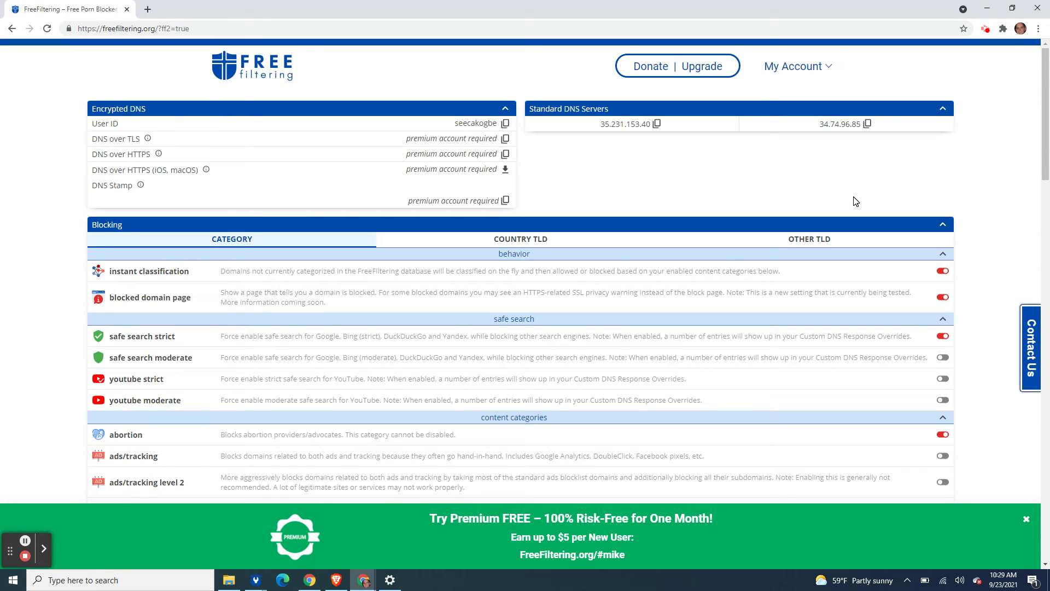
{"action": "scroll", "coordinate": [856, 201], "scroll_direction": "down", "scroll_amount": 1}
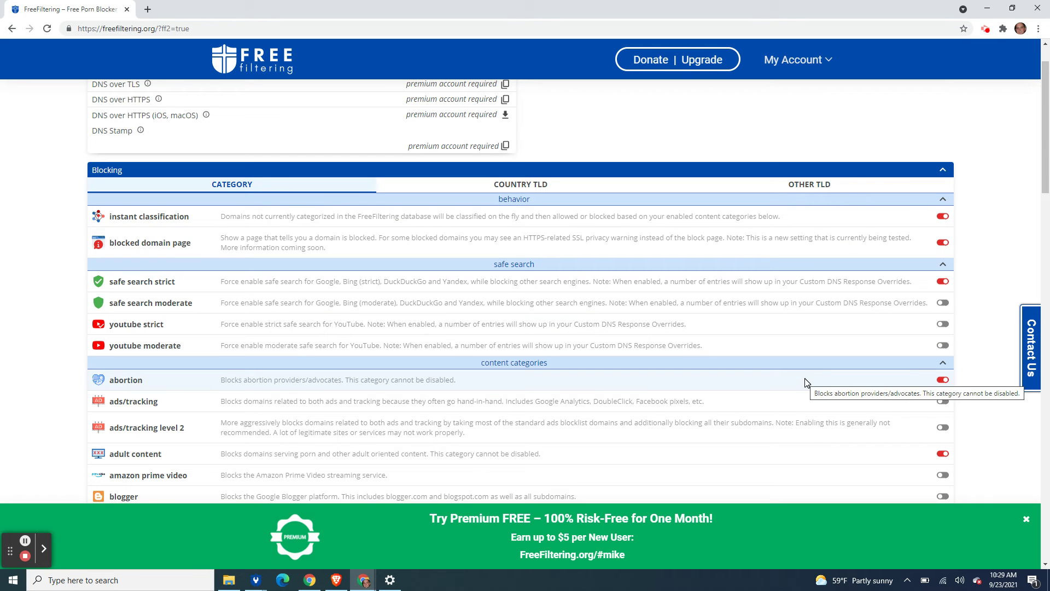
{"action": "scroll", "coordinate": [975, 387], "scroll_direction": "down", "scroll_amount": 1}
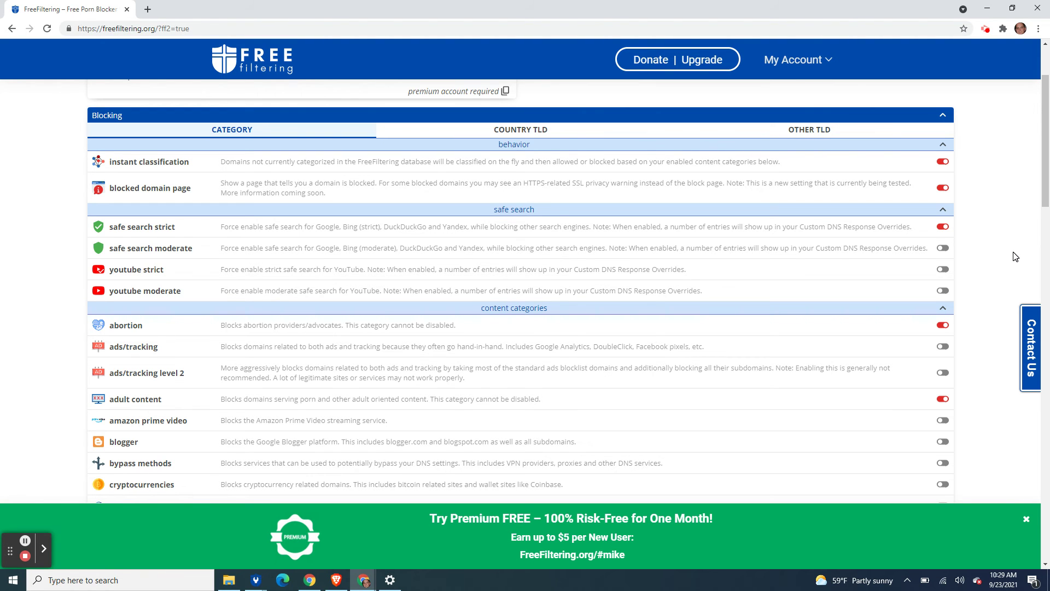
{"action": "scroll", "coordinate": [1015, 257], "scroll_direction": "up", "scroll_amount": 2}
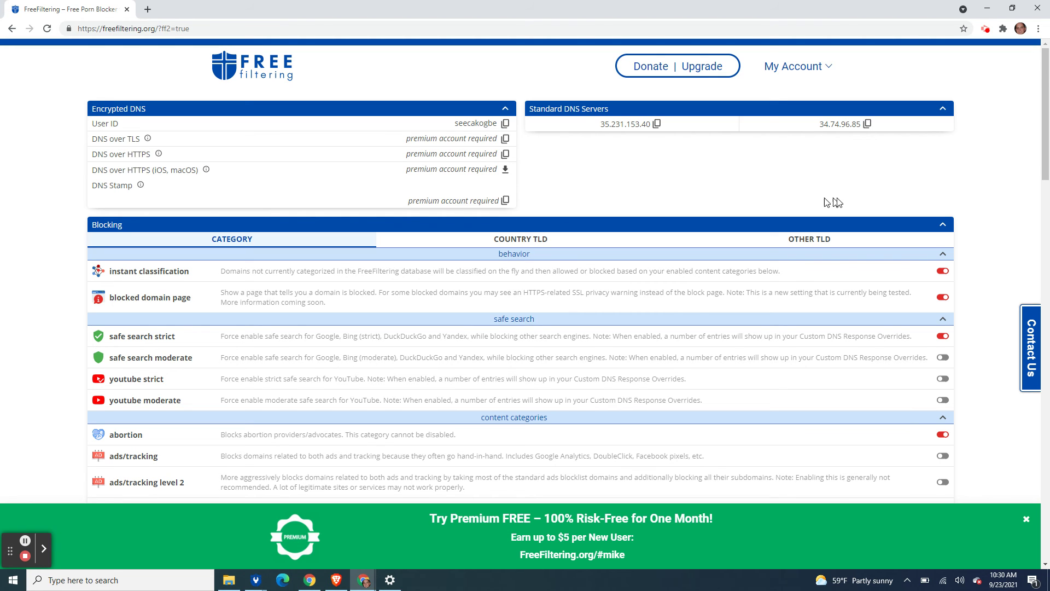
{"action": "scroll", "coordinate": [987, 186], "scroll_direction": "down", "scroll_amount": 2}
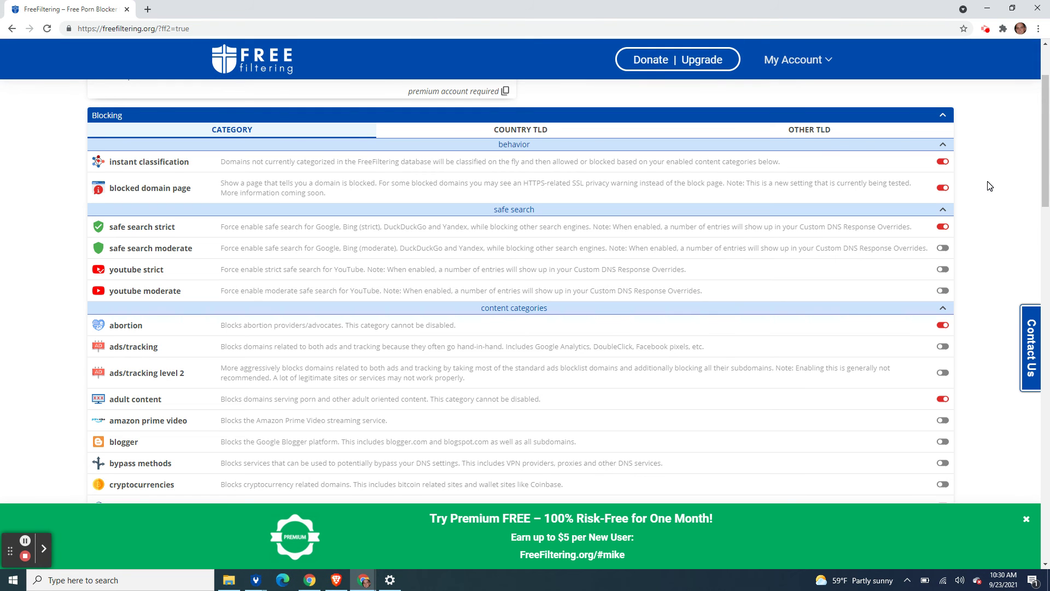
{"action": "scroll", "coordinate": [990, 187], "scroll_direction": "up", "scroll_amount": 2}
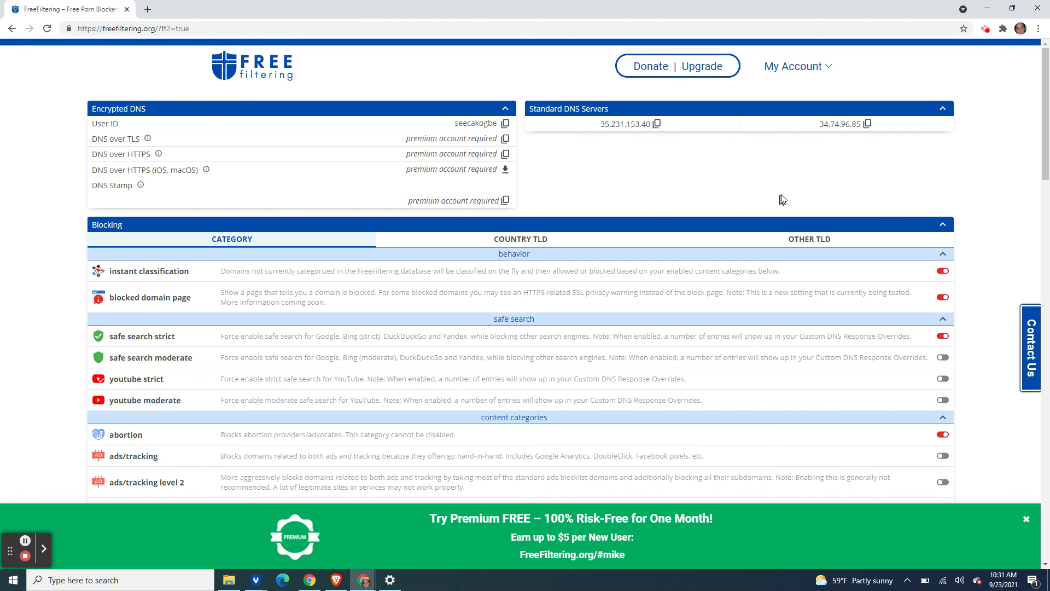
Open Chrome's privacy and security settings and bring up the Use secure DNS options in the Security section.
{"action": "left_click", "coordinate": [1039, 30]}
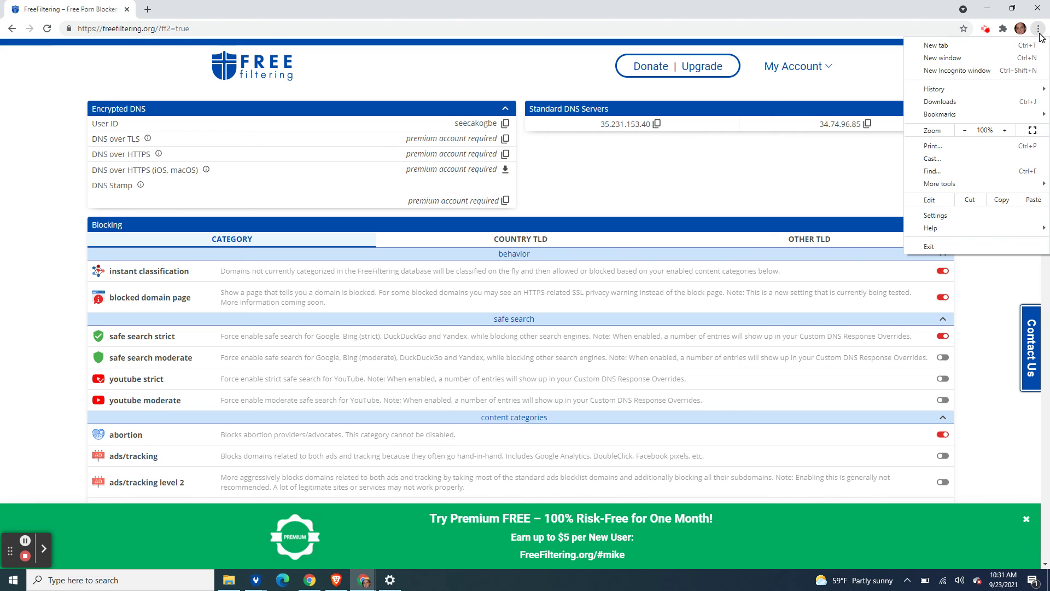
{"action": "left_click", "coordinate": [972, 216]}
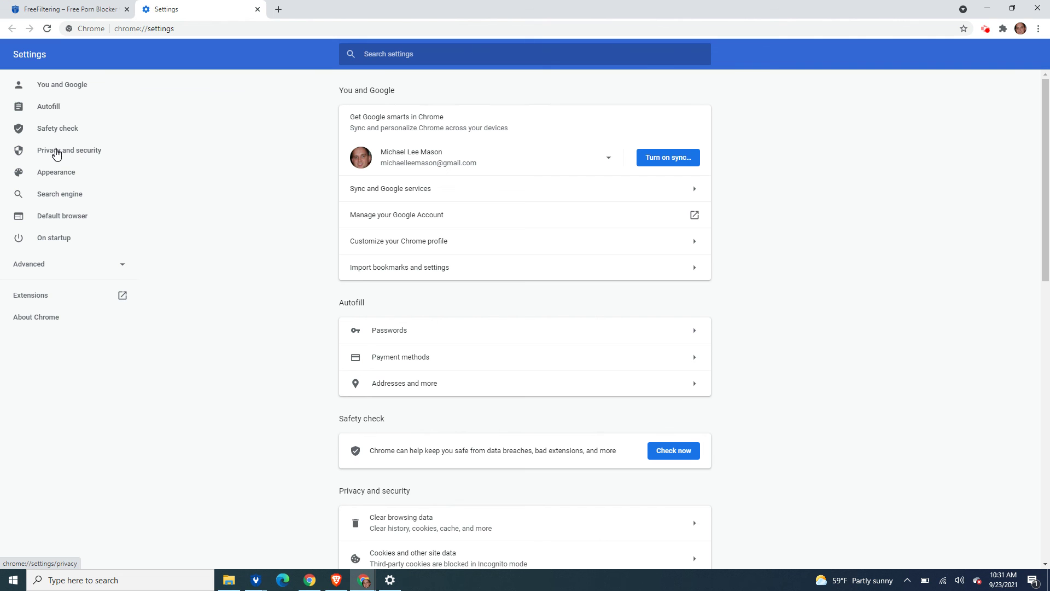
{"action": "left_click", "coordinate": [56, 155]}
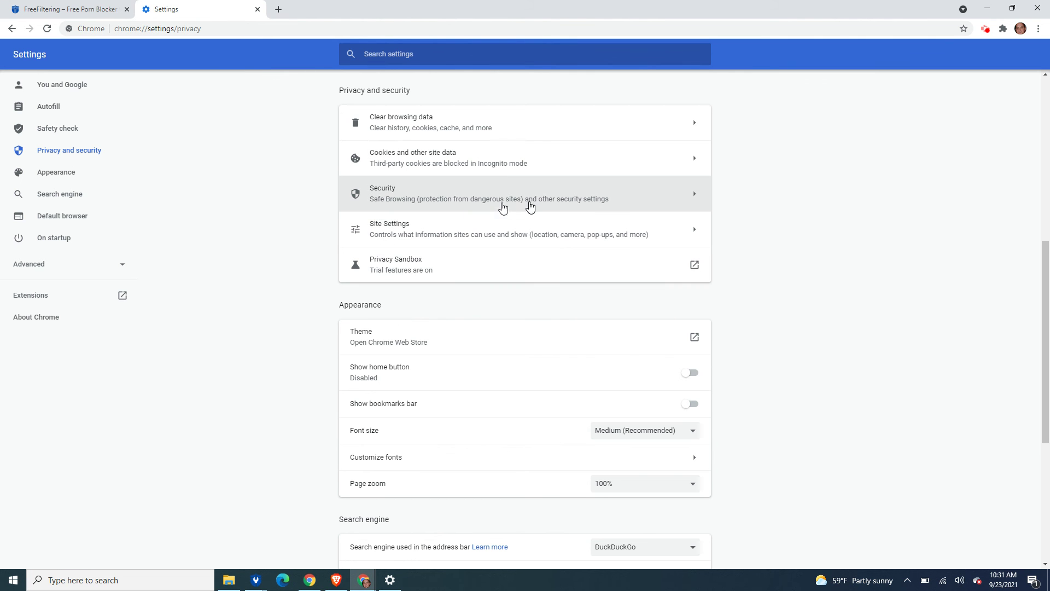
{"action": "left_click", "coordinate": [485, 199]}
{"action": "scroll", "coordinate": [851, 228], "scroll_direction": "down", "scroll_amount": 5}
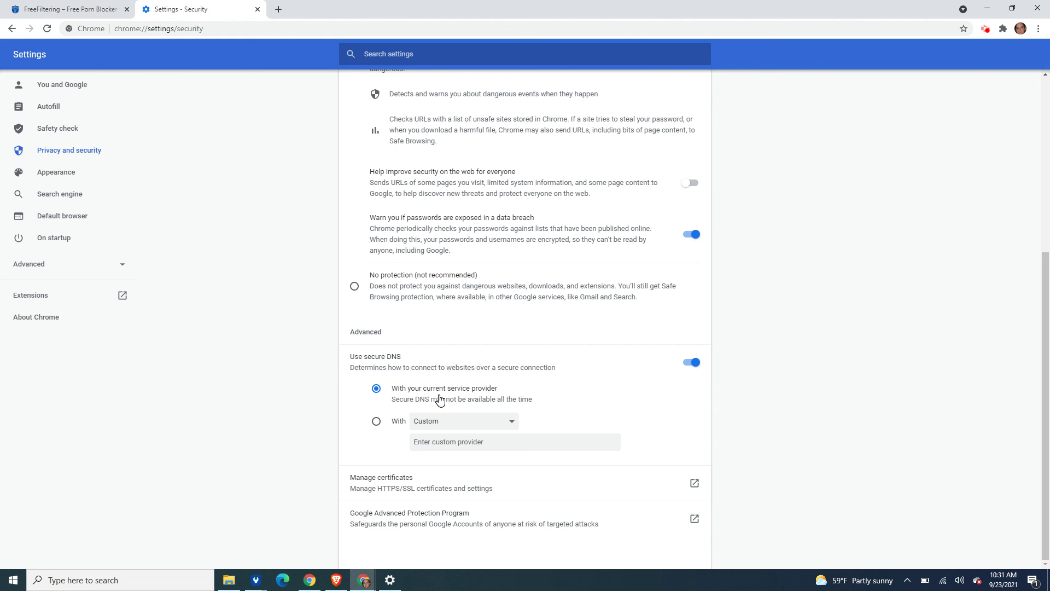
{"action": "left_click", "coordinate": [376, 424]}
{"action": "type", "text": "htpp"}
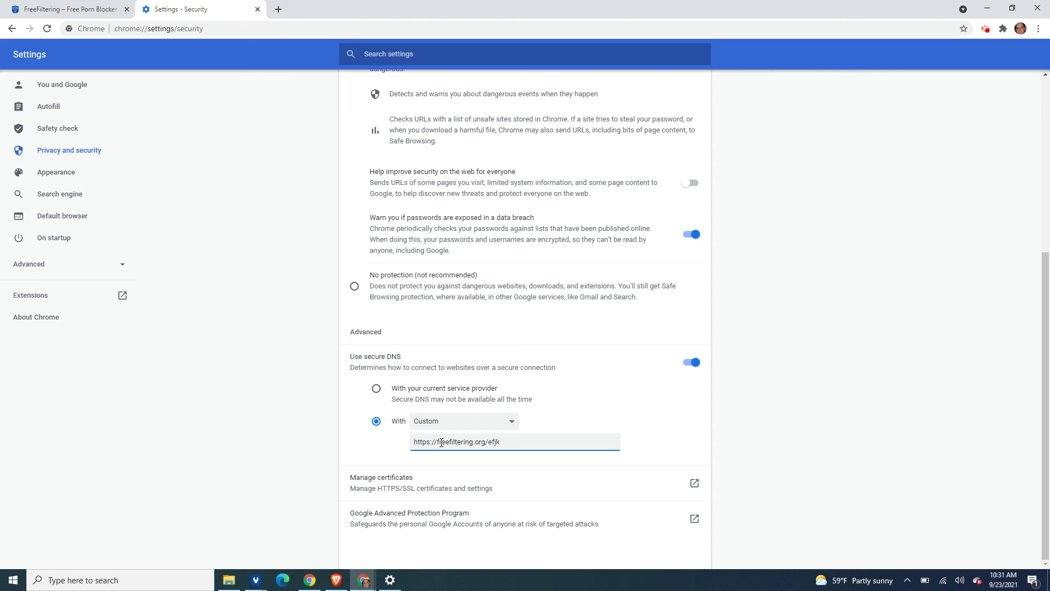
{"action": "key", "text": "BackSpace"}
{"action": "key", "text": "BackSpace"}
{"action": "key", "text": "BackSpace"}
{"action": "key", "text": "BackSpace"}
{"action": "key", "text": "BackSpace"}
{"action": "key", "text": "BackSpace"}
{"action": "key", "text": "BackSpace"}
{"action": "key", "text": "BackSpace"}
{"action": "key", "text": "BackSpace"}
{"action": "key", "text": "BackSpace"}
{"action": "key", "text": "BackSpace"}
{"action": "key", "text": "BackSpace"}
{"action": "key", "text": "BackSpace"}
{"action": "key", "text": "BackSpace"}
{"action": "key", "text": "BackSpace"}
{"action": "key", "text": "BackSpace"}
{"action": "key", "text": "BackSpace"}
{"action": "key", "text": "BackSpace"}
{"action": "key", "text": "BackSpace"}
{"action": "key", "text": "BackSpace"}
Return to the FreeFiltering dashboard and look over its DNS Response Overrides, registered IP addresses and sub-profile sections.
{"action": "left_click", "coordinate": [83, 13]}
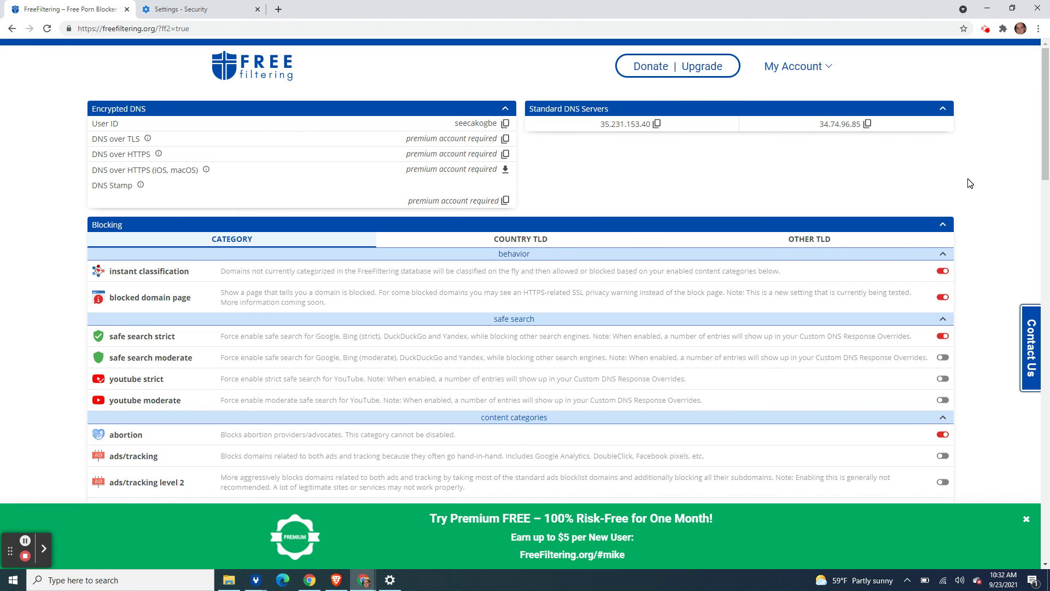
{"action": "left_click_drag", "start_coordinate": [1045, 120], "coordinate": [1048, 482]}
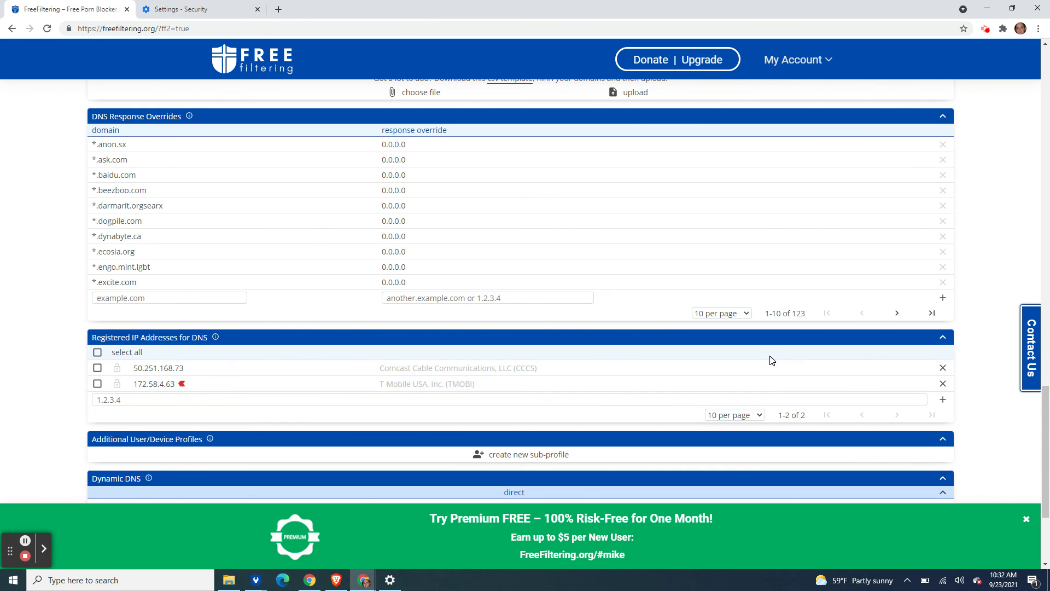
{"action": "left_click_drag", "start_coordinate": [1046, 442], "coordinate": [1048, 98]}
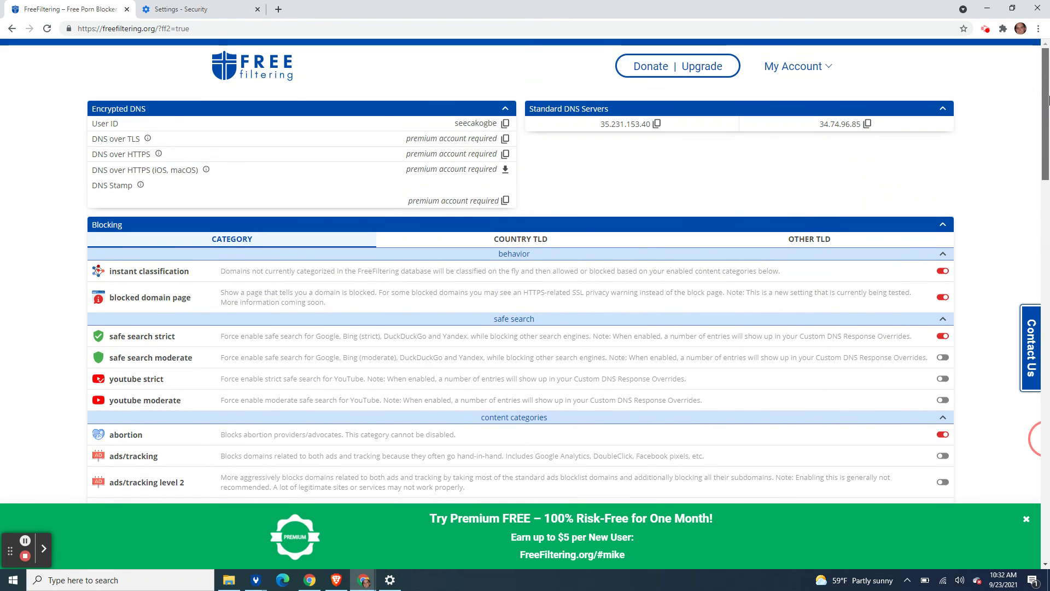